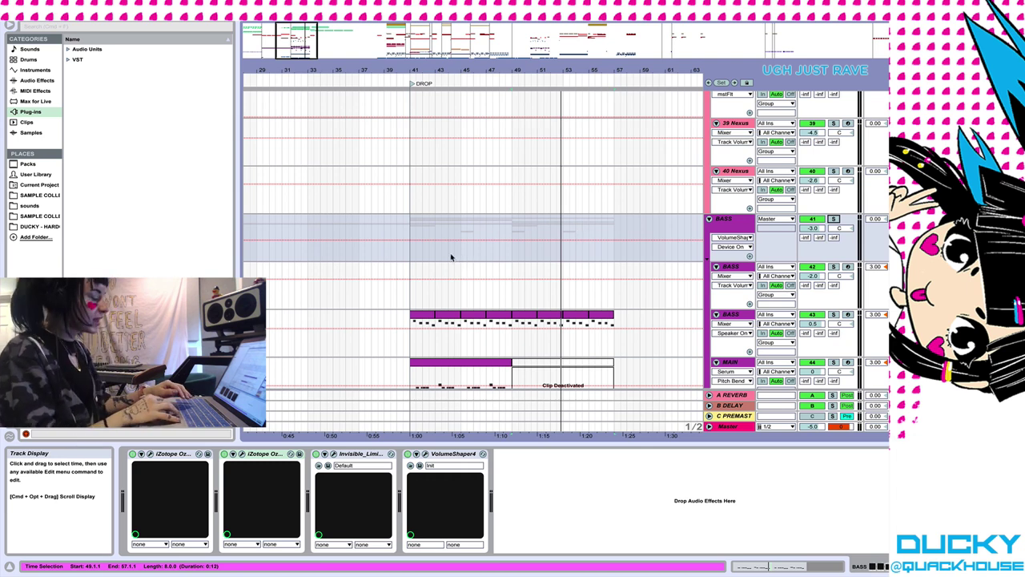
# Select the BASS track, then the MAIN track to display its Serum, iZotope and OTT chain.
pyautogui.scroll(-5, 425, 261)
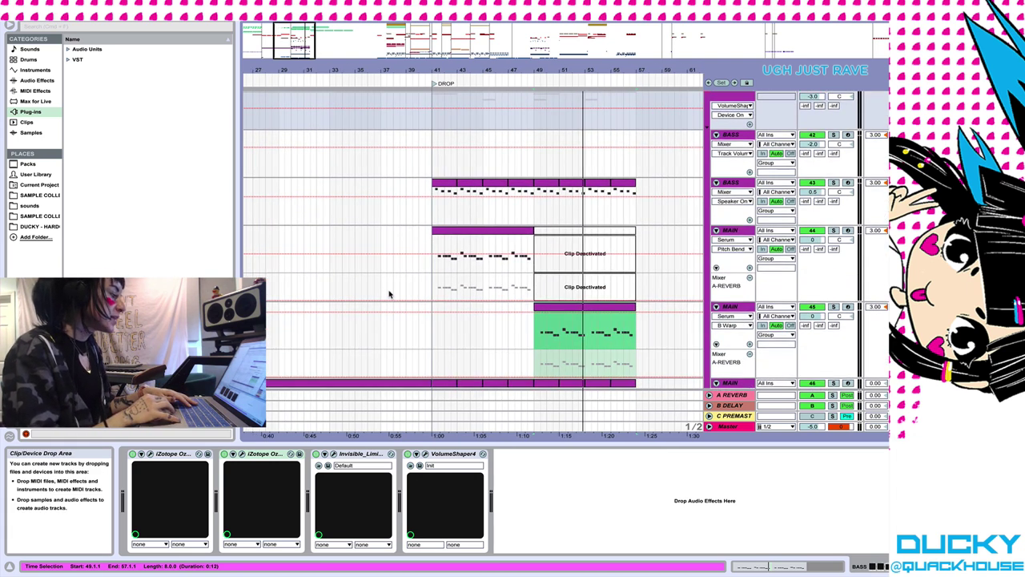
pyautogui.click(420, 186)
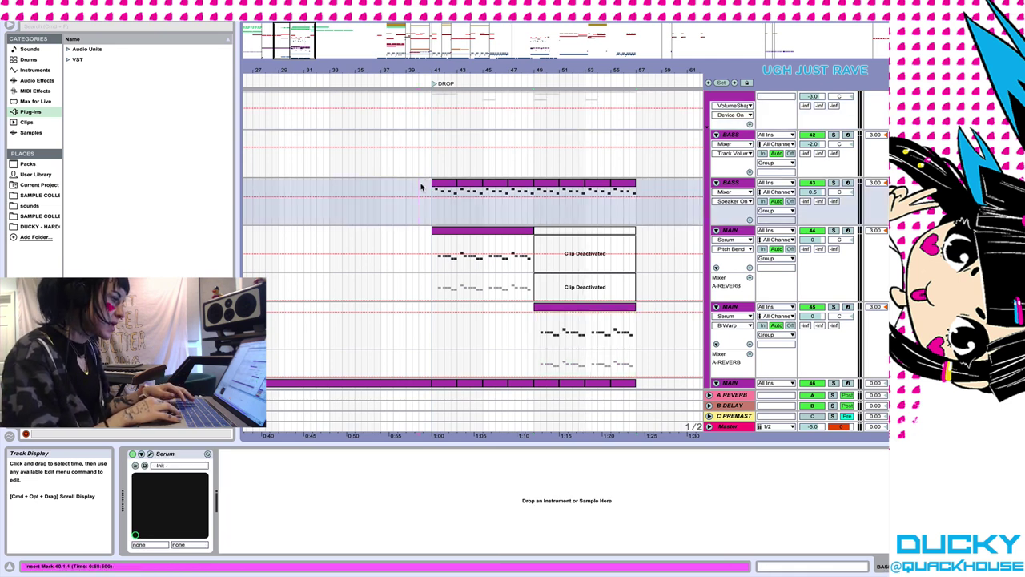
pyautogui.scroll(2, 421, 187)
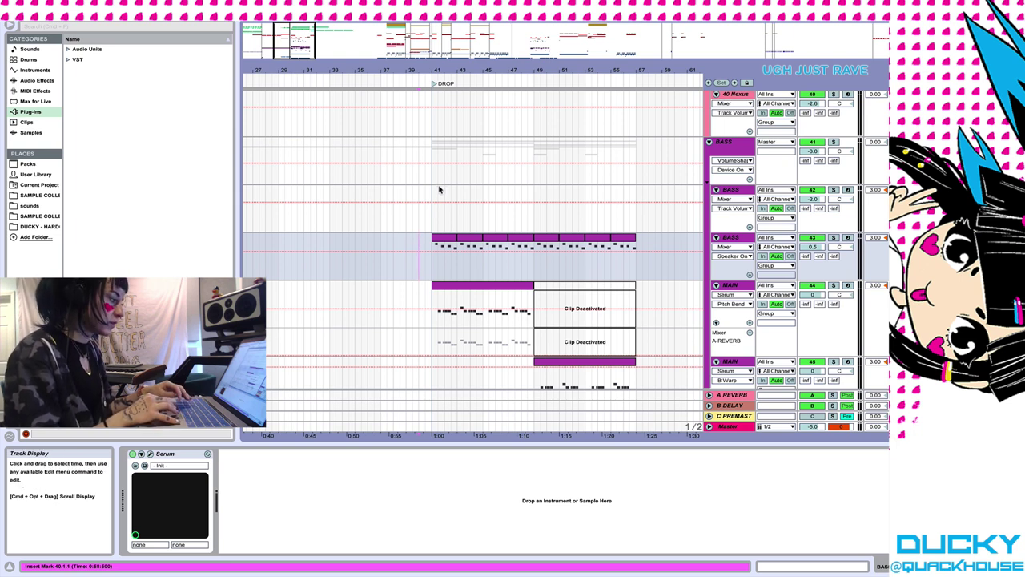
pyautogui.scroll(-2, 428, 267)
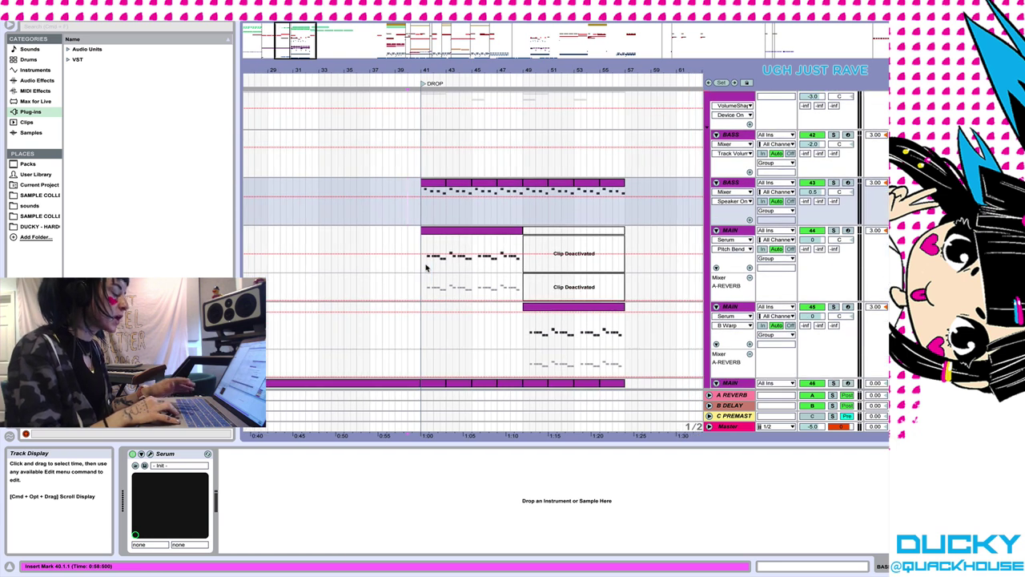
pyautogui.hscroll(1, 427, 267)
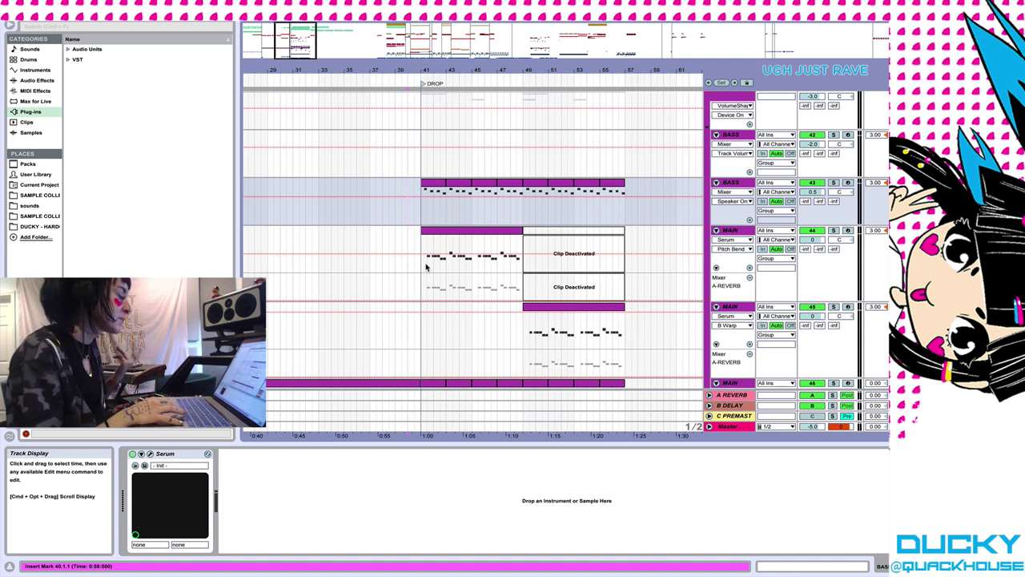
pyautogui.click(423, 267)
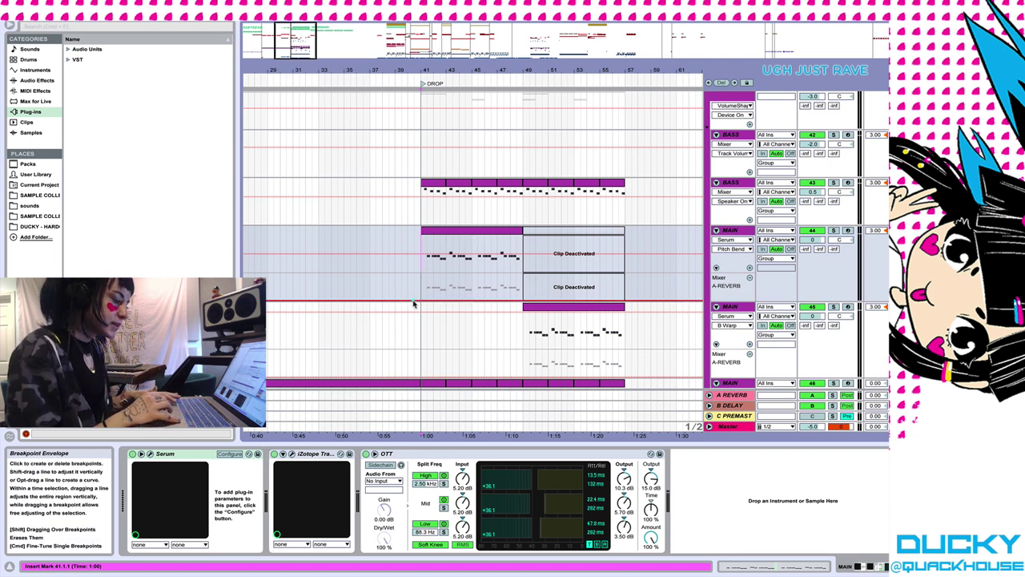
# Play the arrangement from bar 40 through the drop to about bar 57.
pyautogui.click(408, 241)
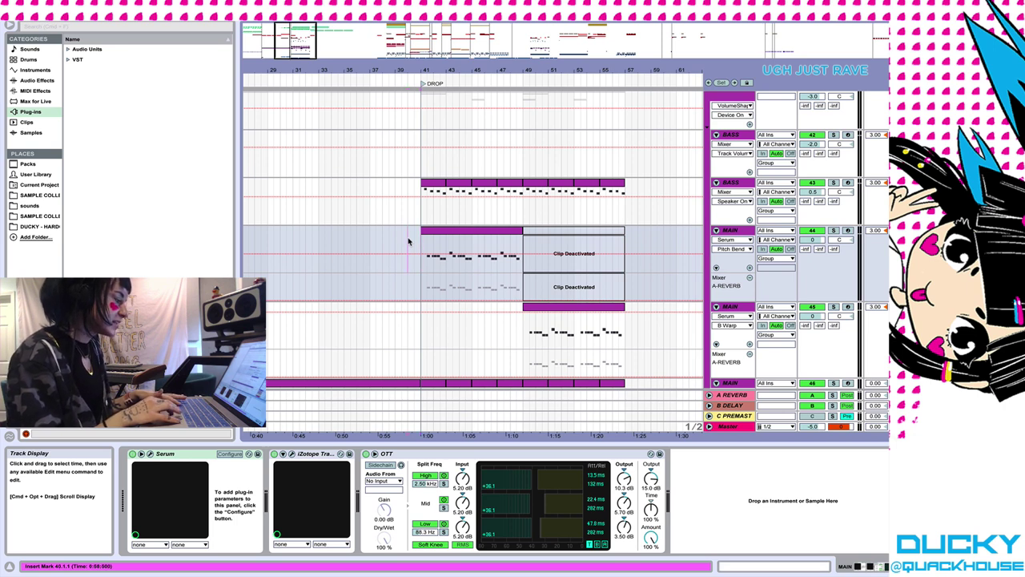
pyautogui.press('space')
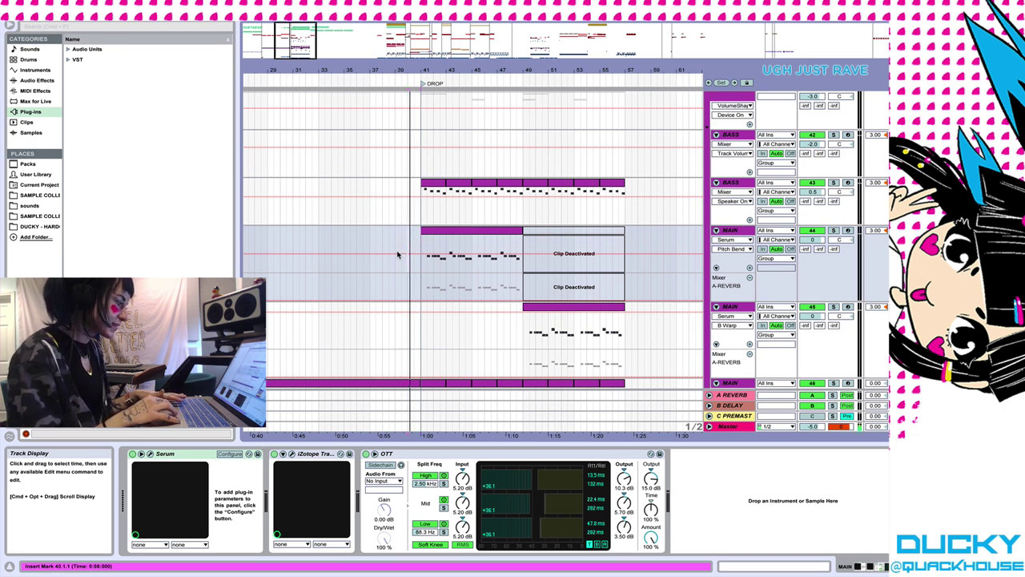
pyautogui.scroll(1, 394, 262)
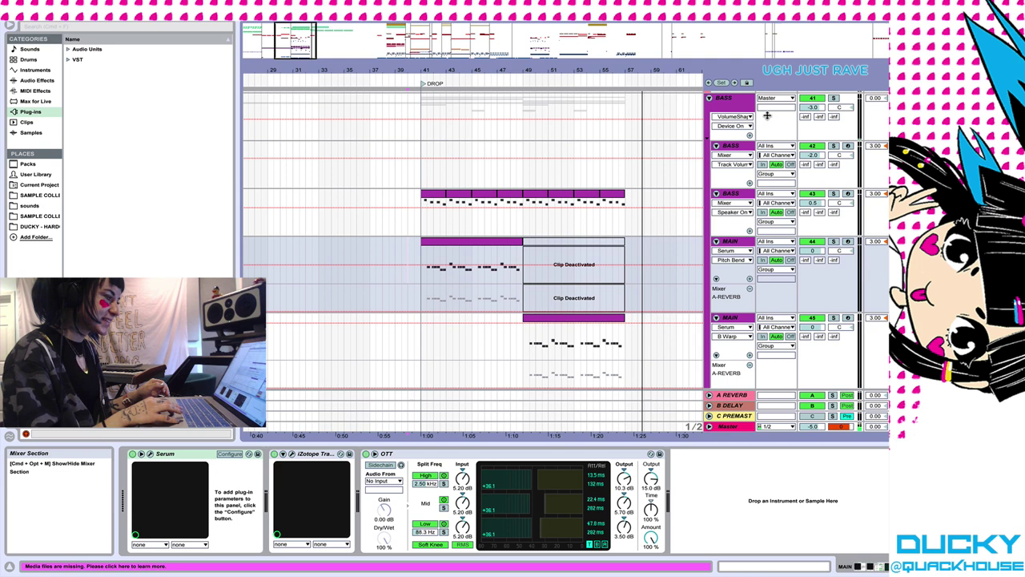
# Turn off the BASS group's VolumeShaper, Invisible Limiter and both iZotope effects.
pyautogui.click(749, 114)
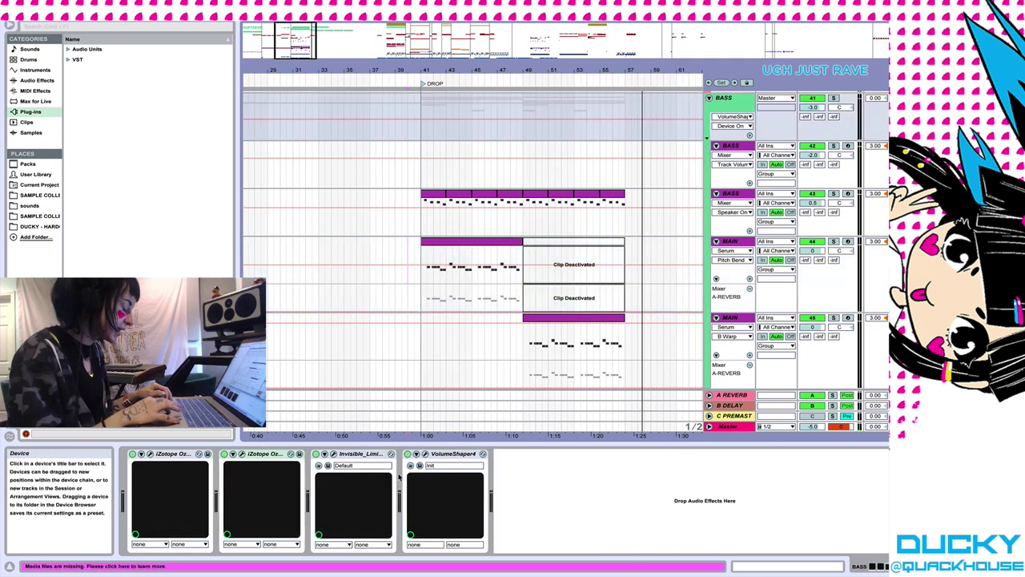
pyautogui.click(408, 454)
pyautogui.click(317, 454)
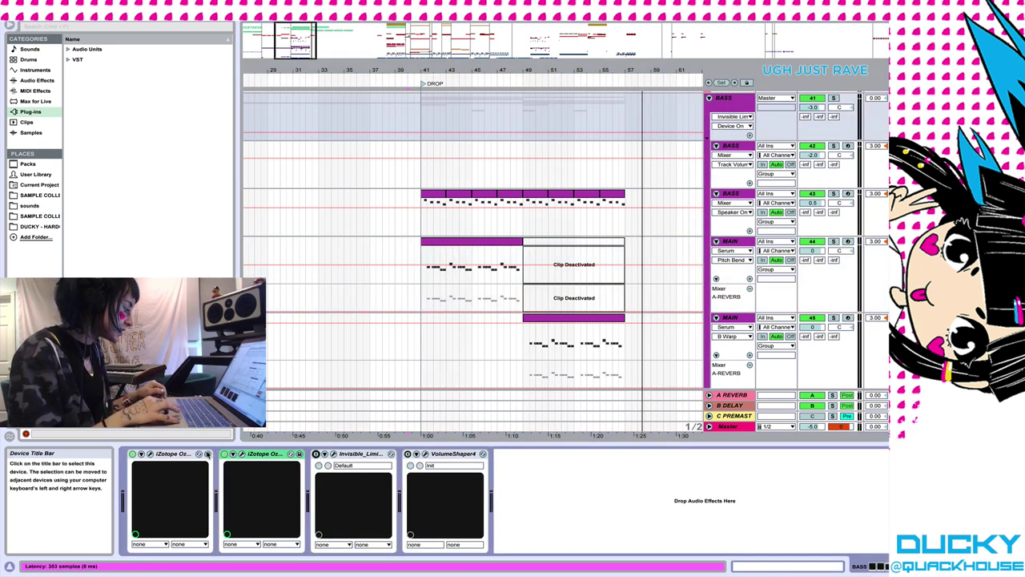
pyautogui.click(225, 454)
pyautogui.click(133, 454)
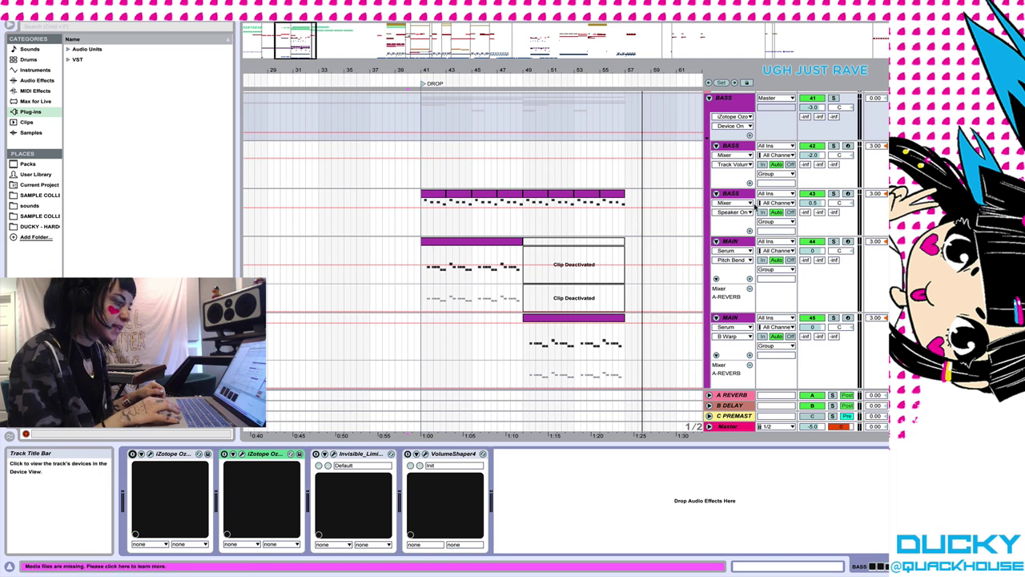
# Disable MAIN's iZotope effect, solo MAIN and play its first clip from bar 41.
pyautogui.click(731, 241)
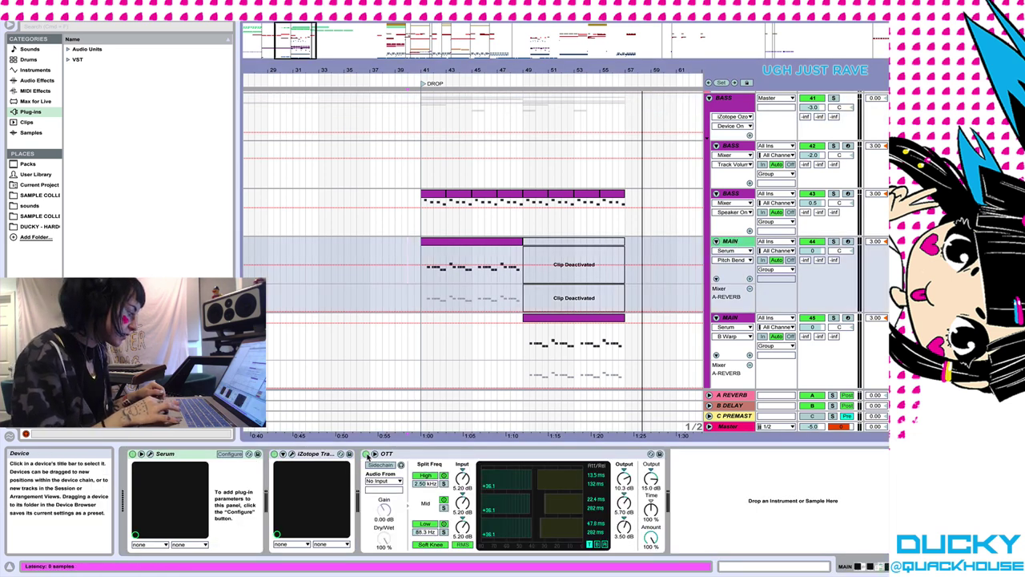
pyautogui.click(275, 454)
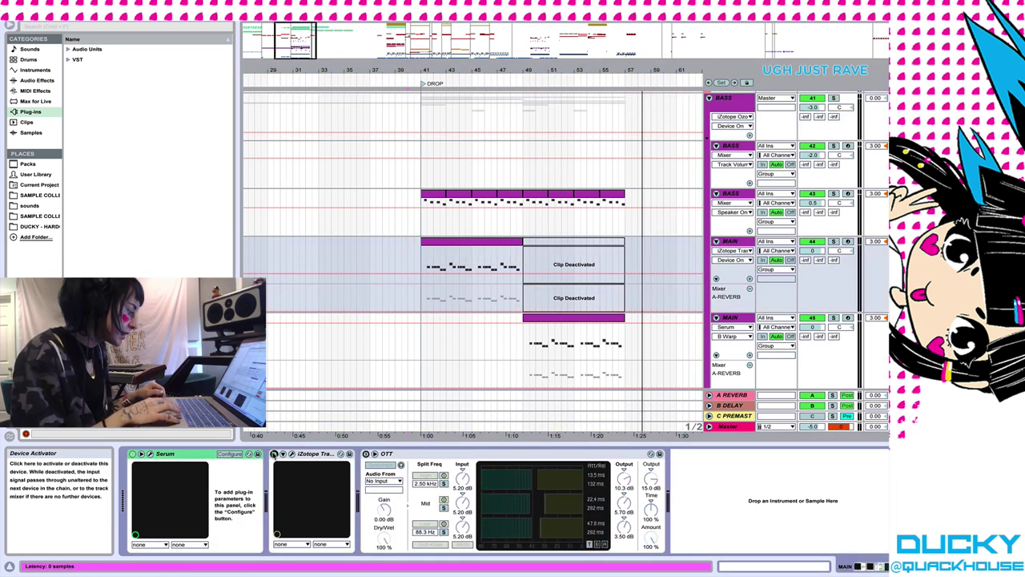
pyautogui.click(833, 241)
pyautogui.click(431, 242)
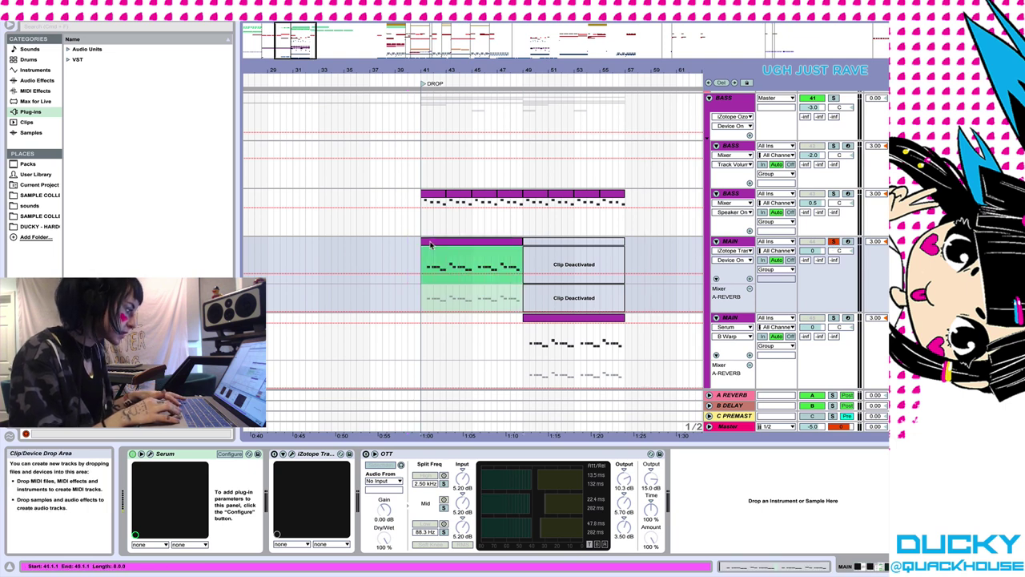
pyautogui.press('space')
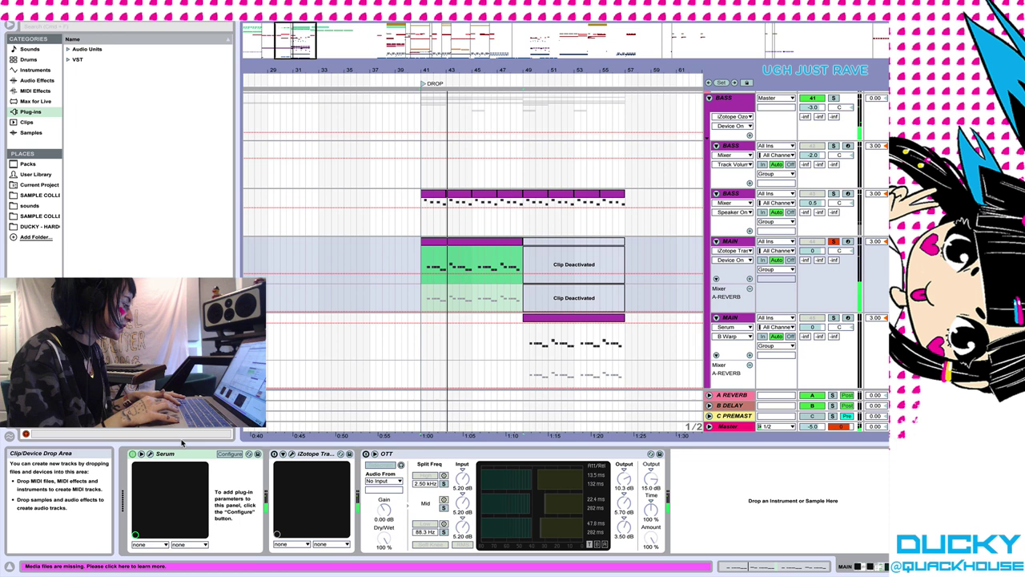
# Open the MAIN Serum patch and switch off the filter and oscillator B.
pyautogui.click(153, 454)
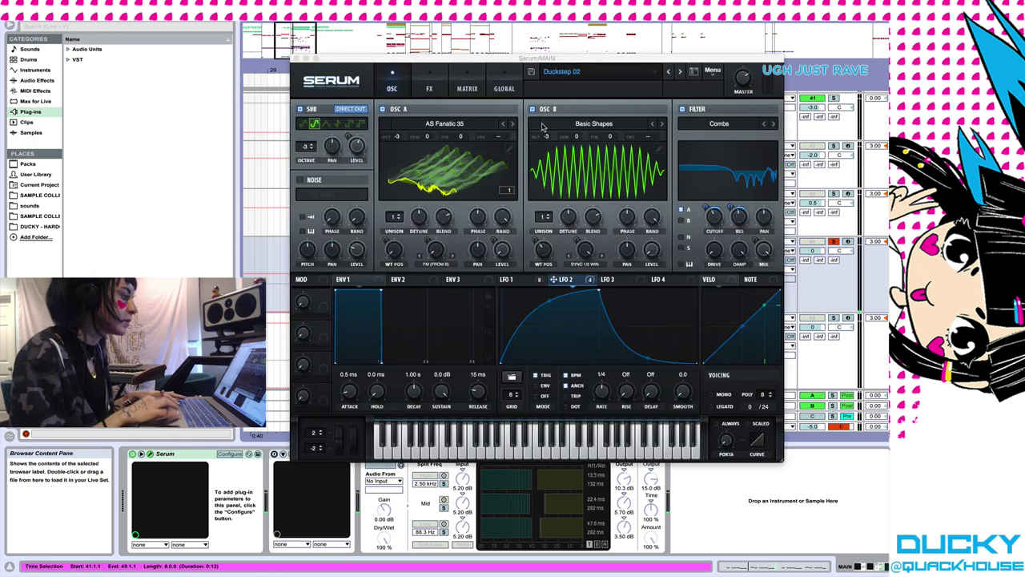
pyautogui.click(681, 108)
pyautogui.click(532, 108)
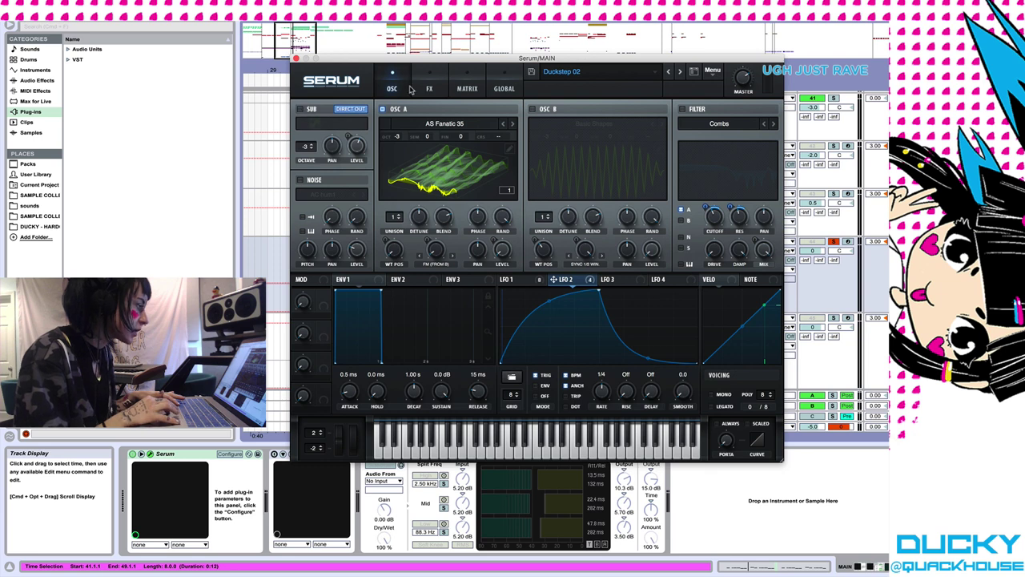
# Disable the Hyper/Dimension, Compressor and Filter effects in Serum's FX chain.
pyautogui.click(427, 90)
pyautogui.click(301, 113)
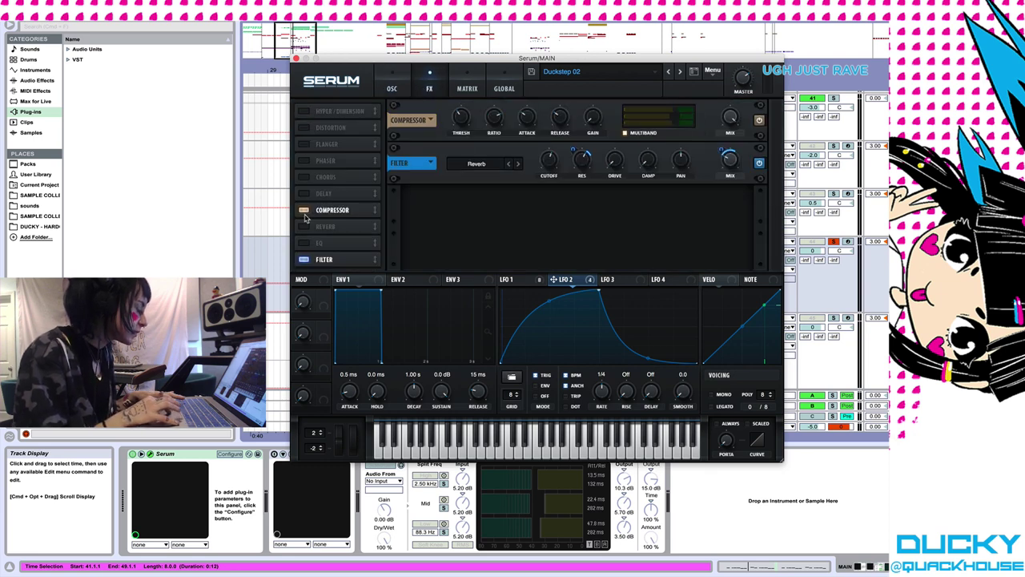
pyautogui.click(304, 213)
pyautogui.click(304, 260)
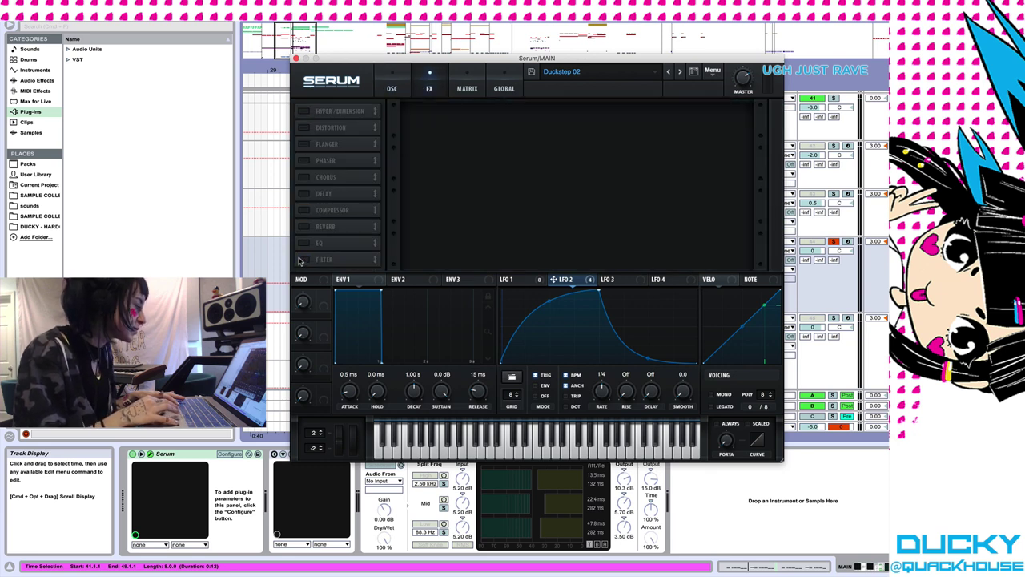
# Inspect oscillator A's AS Fanatic 35 wavetable in the table editor.
pyautogui.click(391, 88)
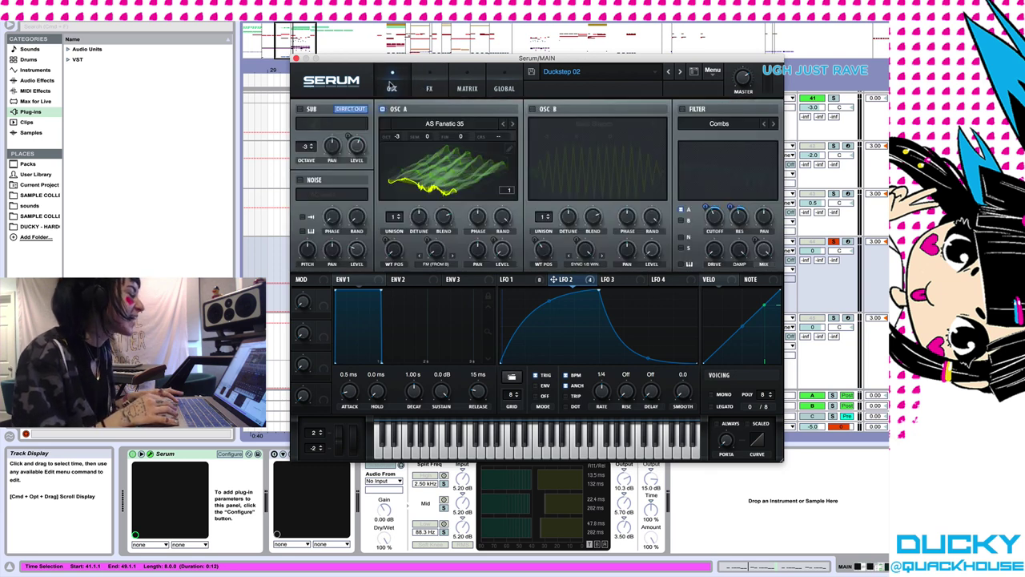
pyautogui.click(509, 149)
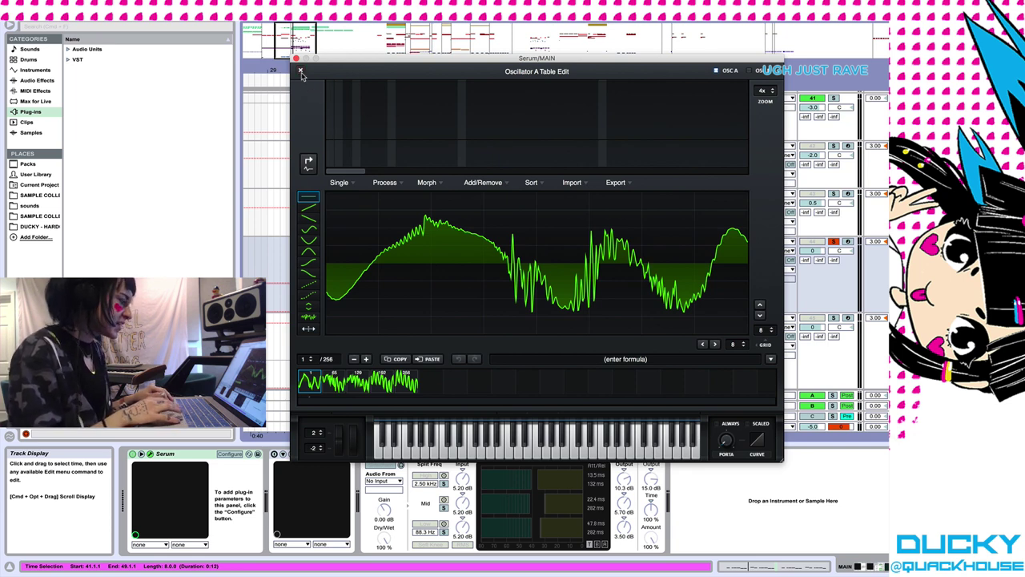
pyautogui.click(301, 73)
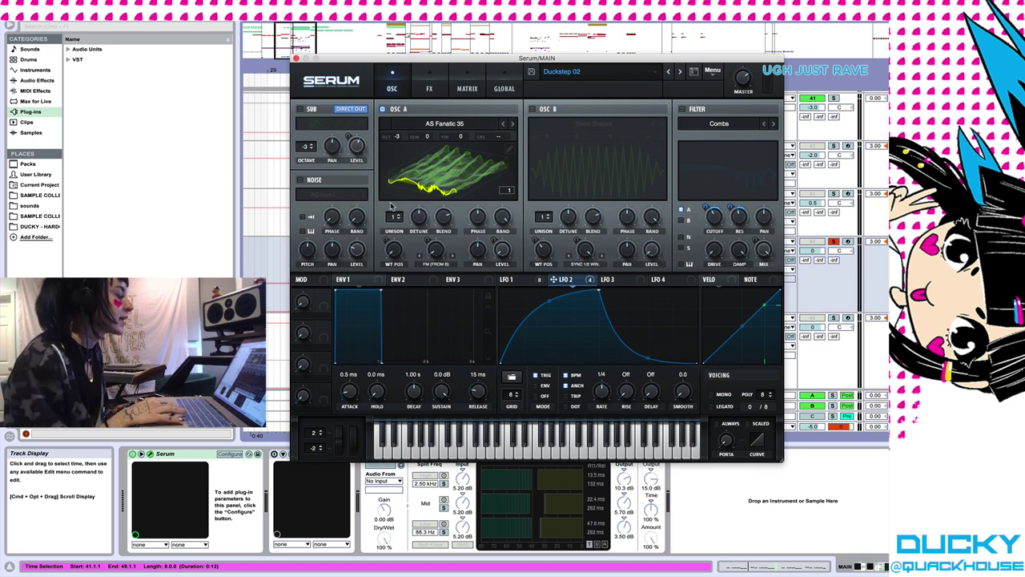
# Check LFO 1's shape and oscillator A's warp mode, then play the stripped patch.
pyautogui.click(526, 280)
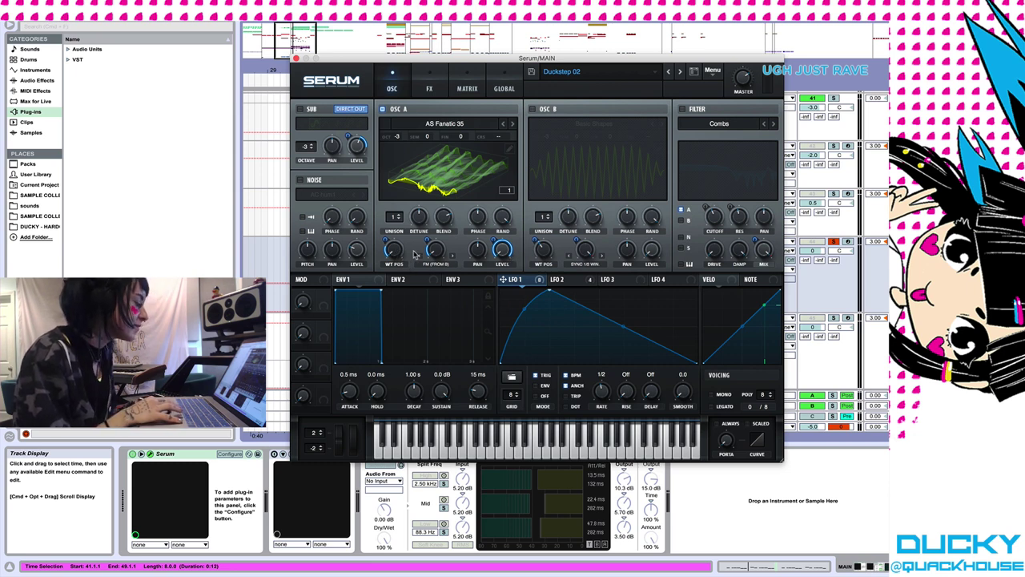
pyautogui.click(434, 263)
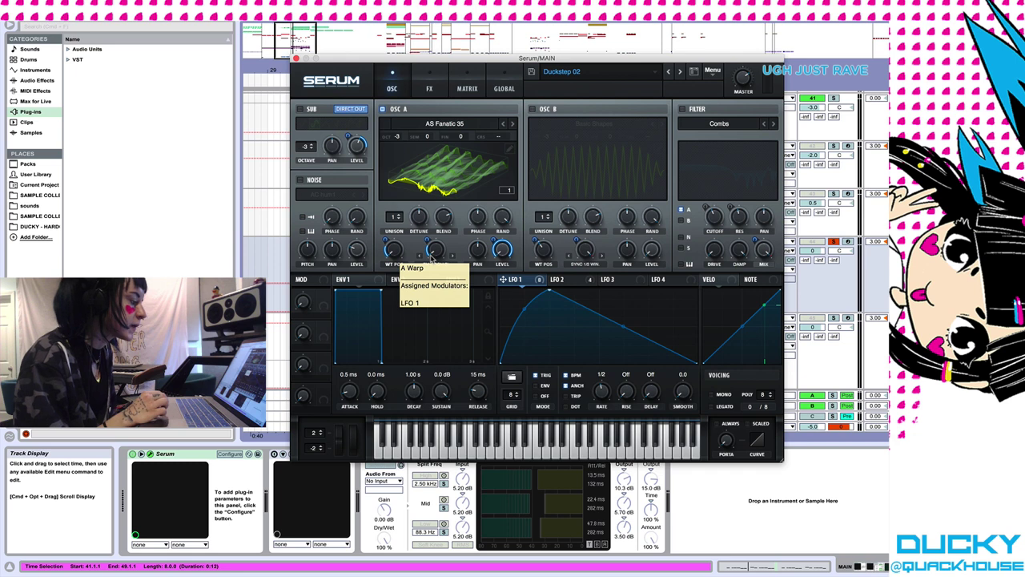
pyautogui.click(532, 119)
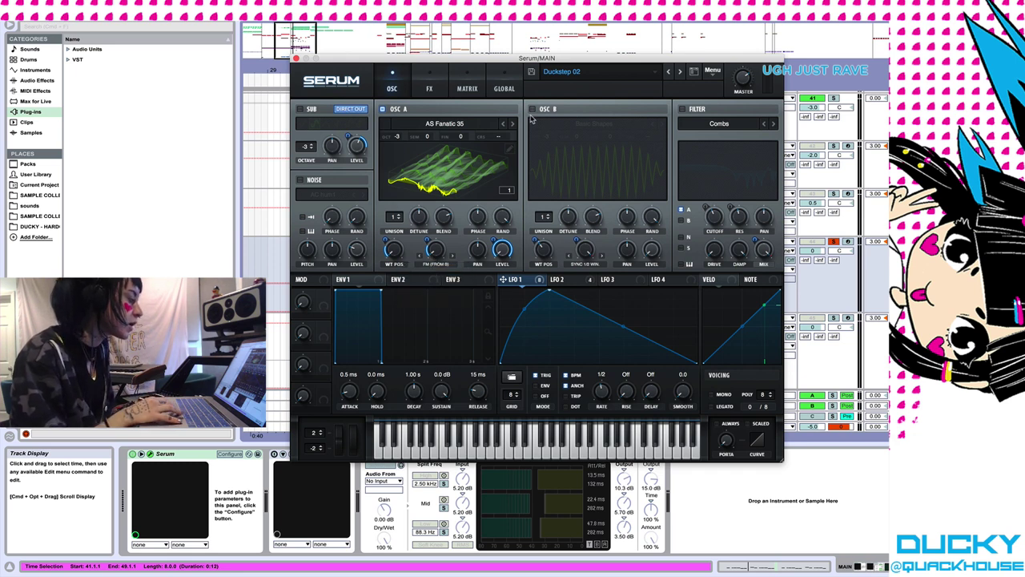
pyautogui.press('space')
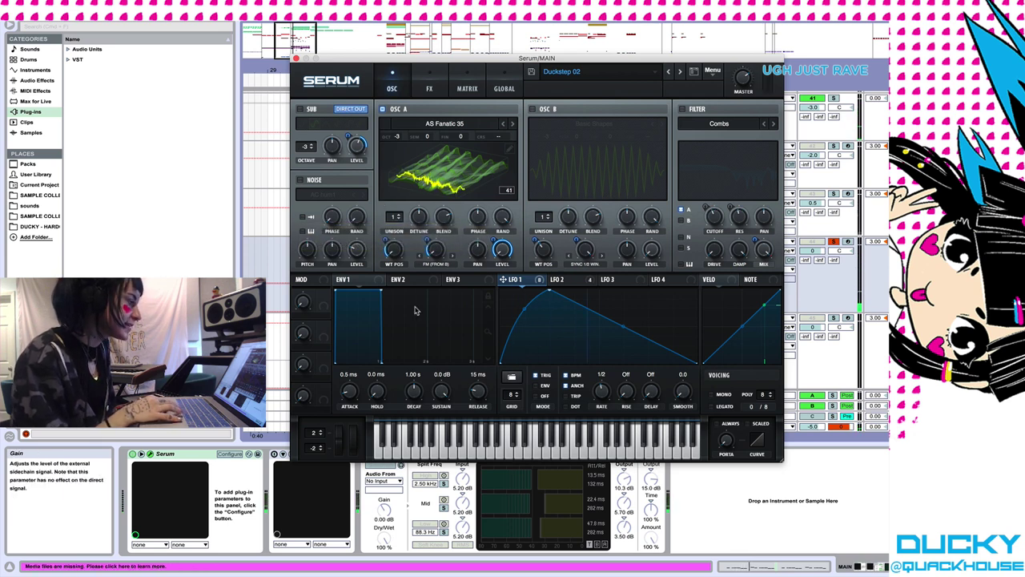
pyautogui.click(533, 110)
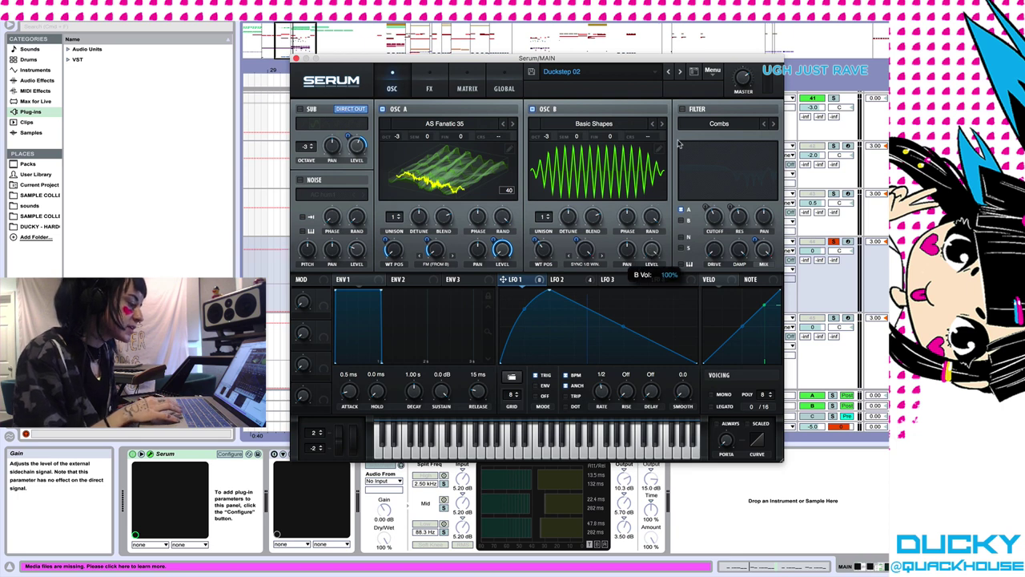
pyautogui.press('space')
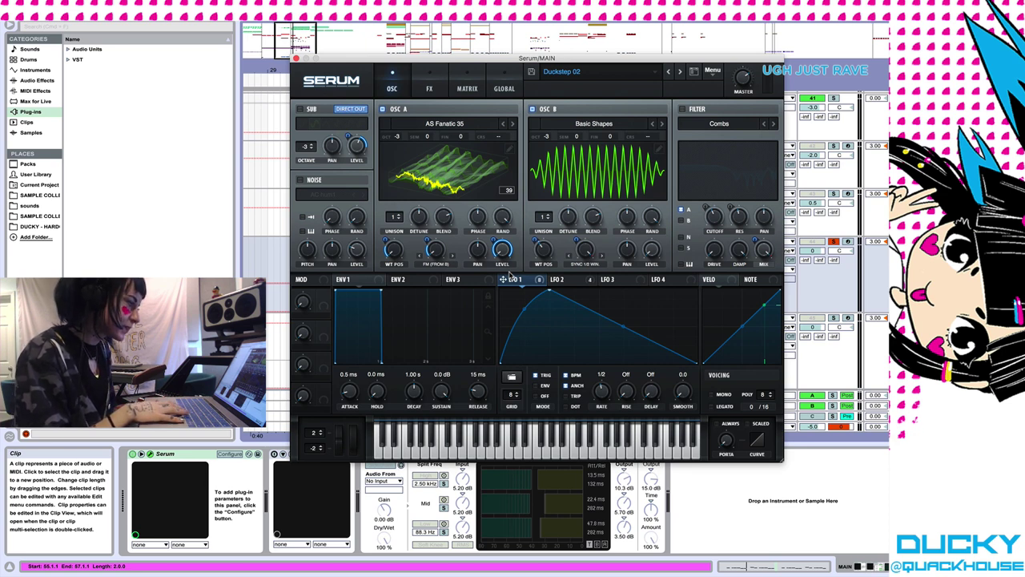
pyautogui.press('space')
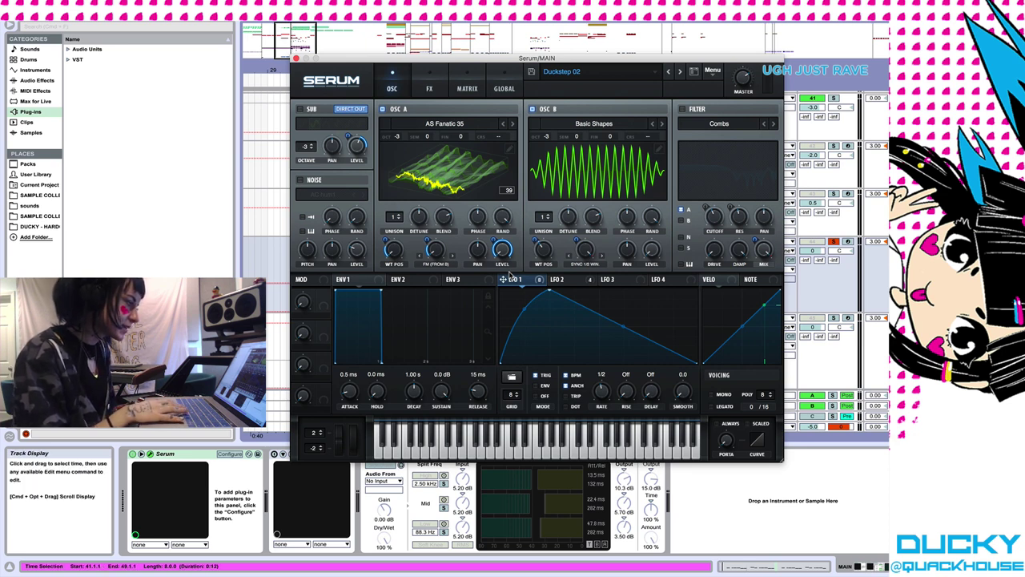
# Enable Serum's sub oscillator at octave -3.
pyautogui.click(299, 109)
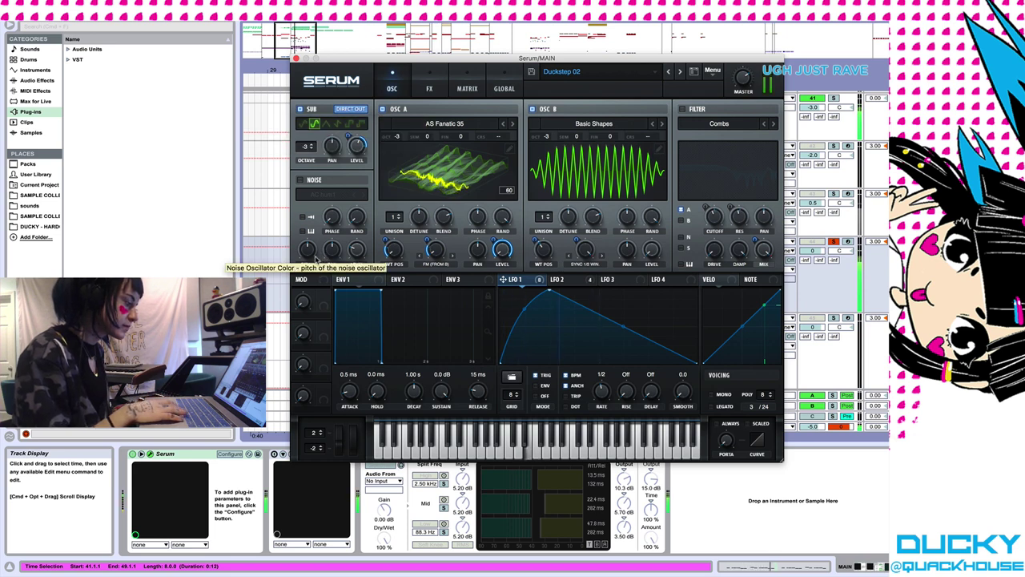
# Re-enable the Hyper/Dimension effect and play the drop to audition it.
pyautogui.click(430, 90)
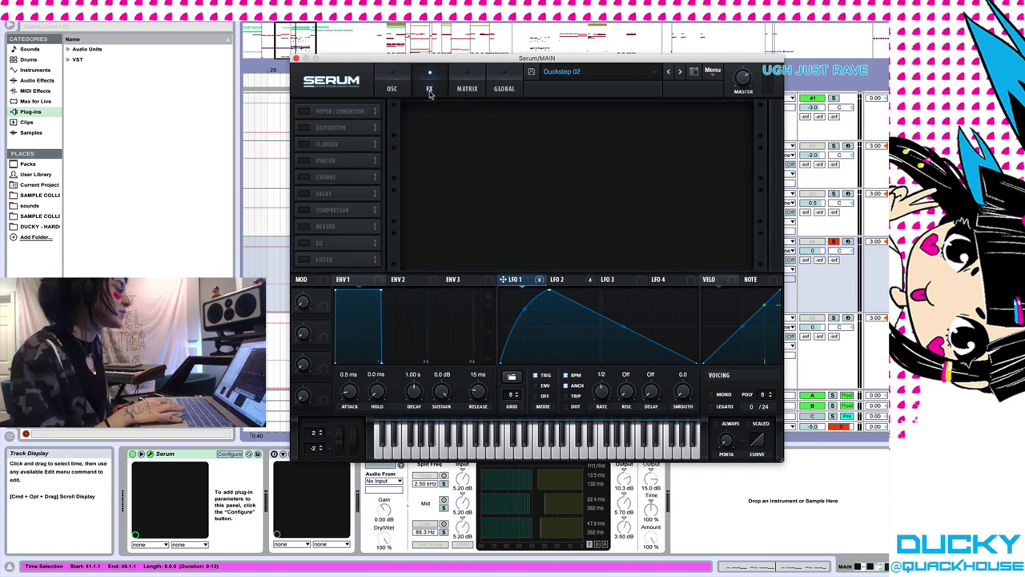
pyautogui.click(303, 112)
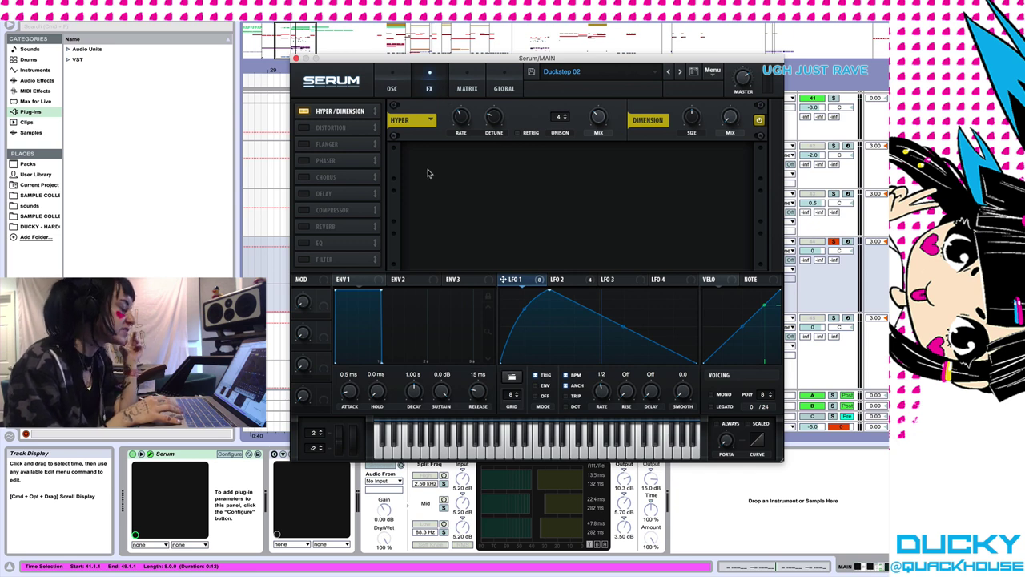
pyautogui.click(400, 89)
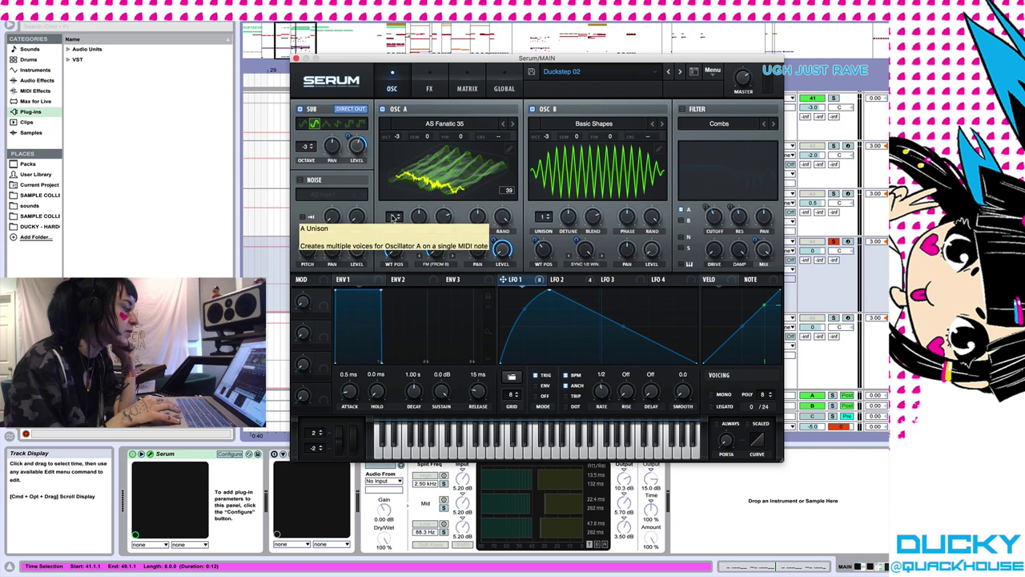
pyautogui.click(442, 86)
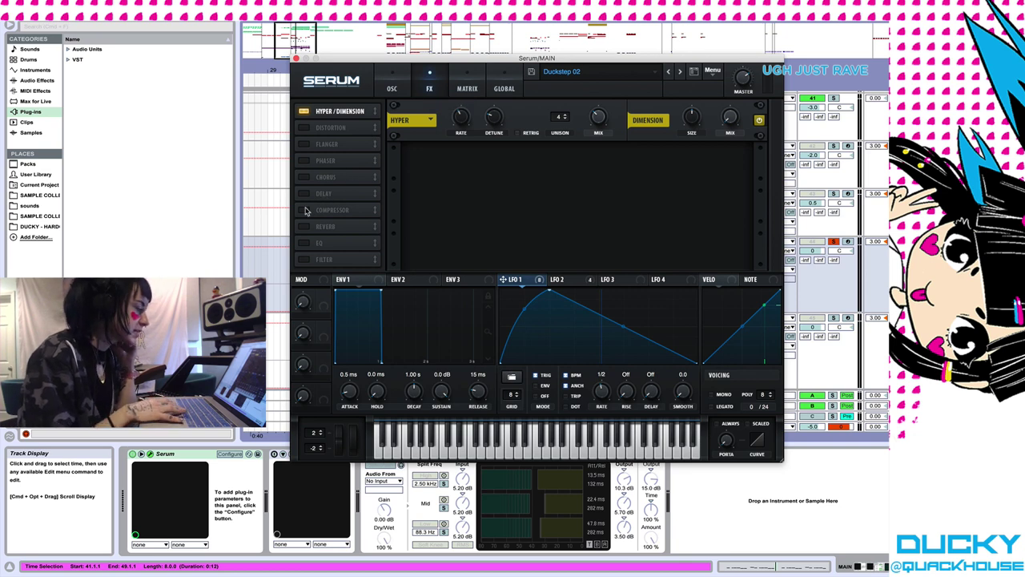
pyautogui.press('space')
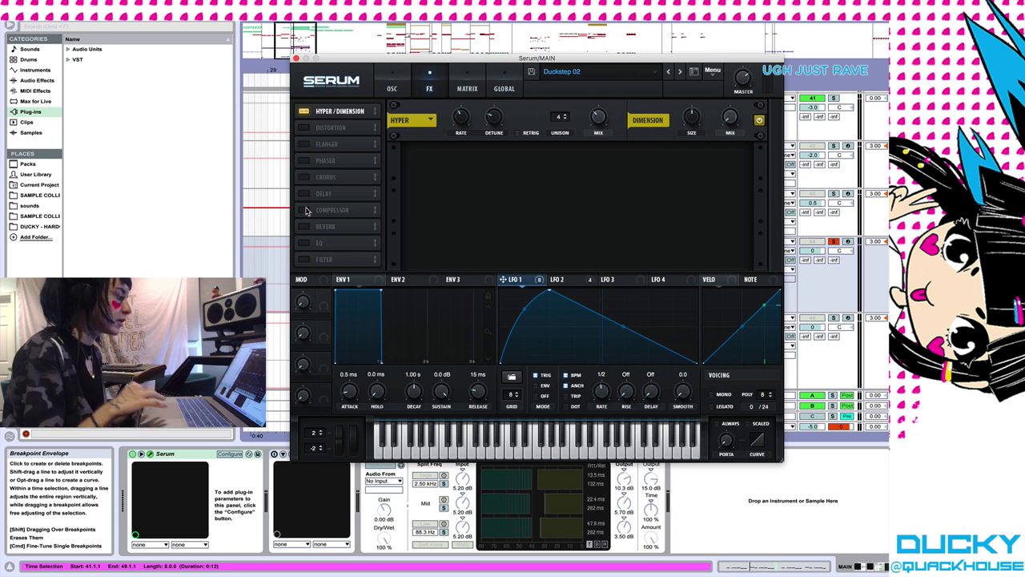
# Re-enable the Compressor, audition it, and switch on the Reverb-type Filter effect.
pyautogui.click(381, 90)
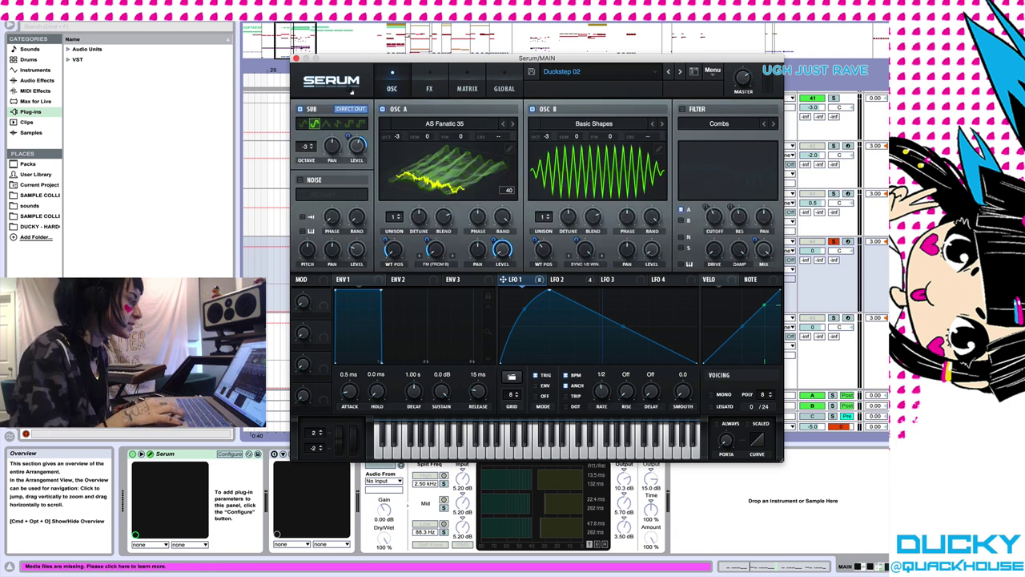
pyautogui.click(431, 85)
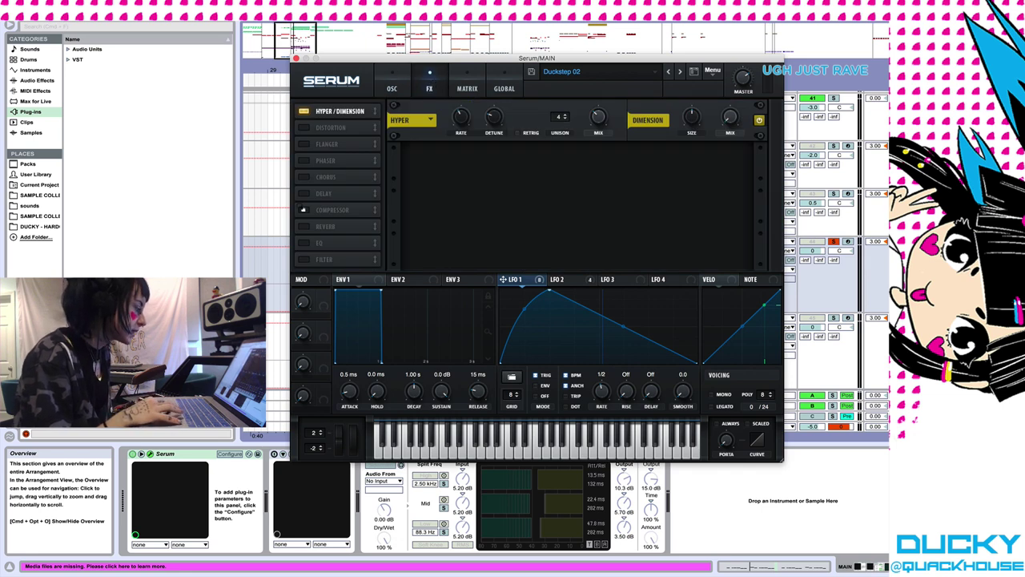
pyautogui.click(303, 210)
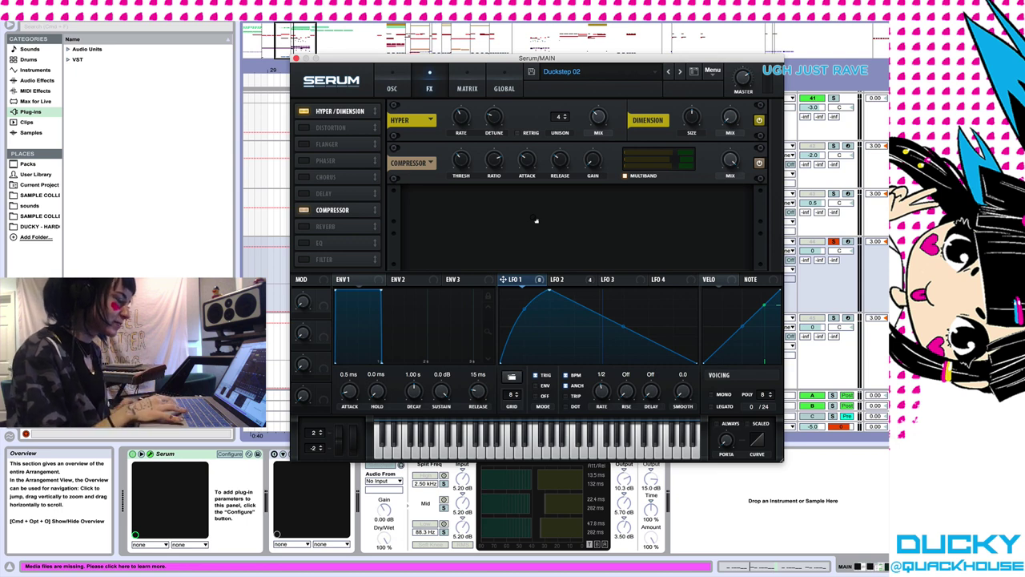
pyautogui.press('space')
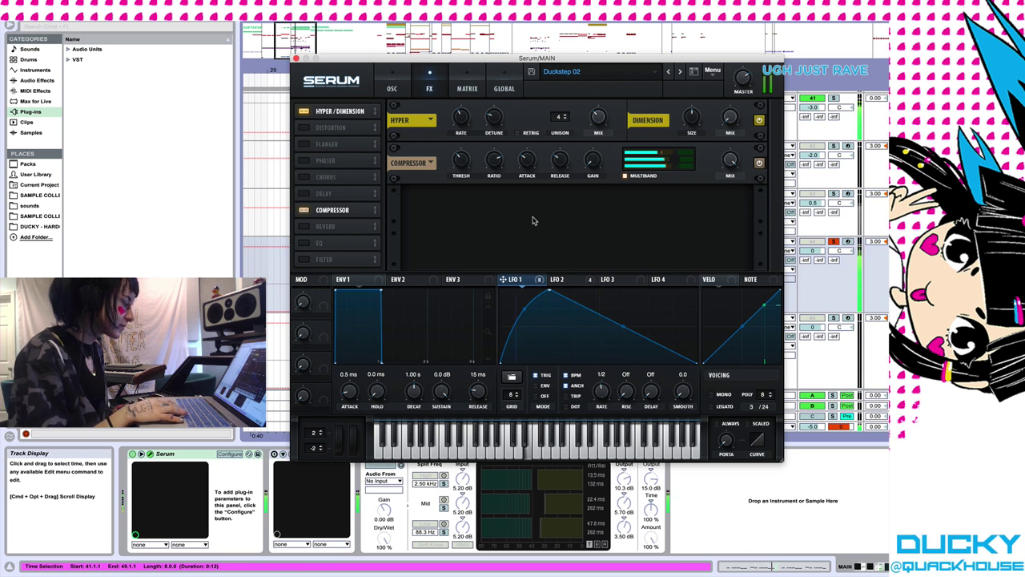
pyautogui.click(304, 258)
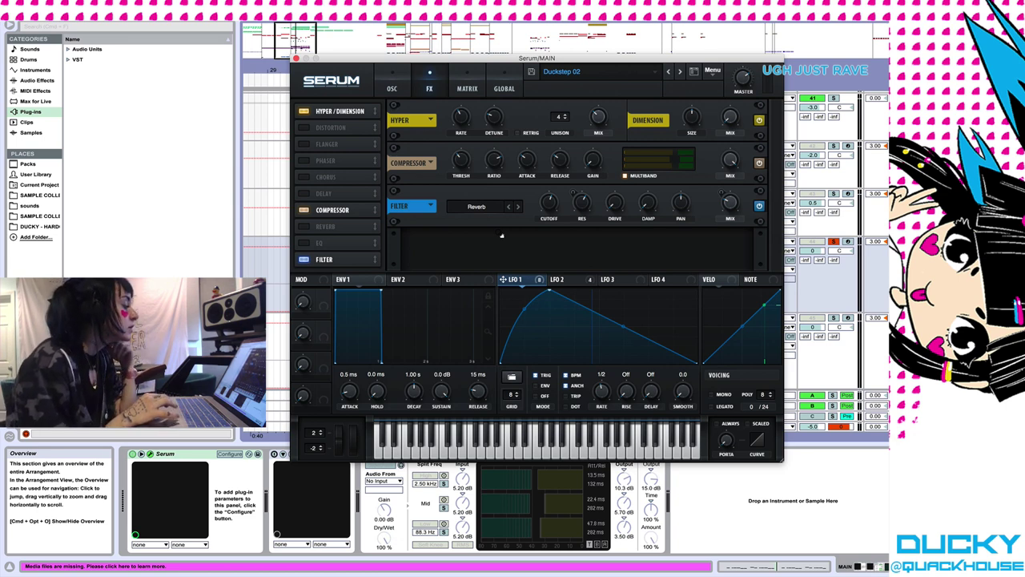
# Try the main filter on then off, and view LFO 2's 1/4-rate modulation while playing.
pyautogui.click(407, 91)
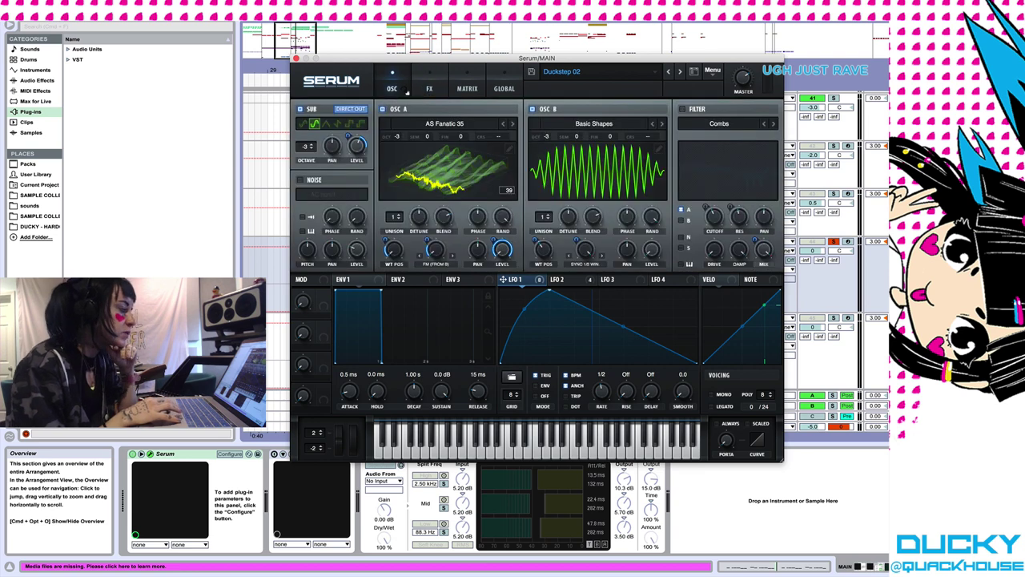
pyautogui.click(682, 109)
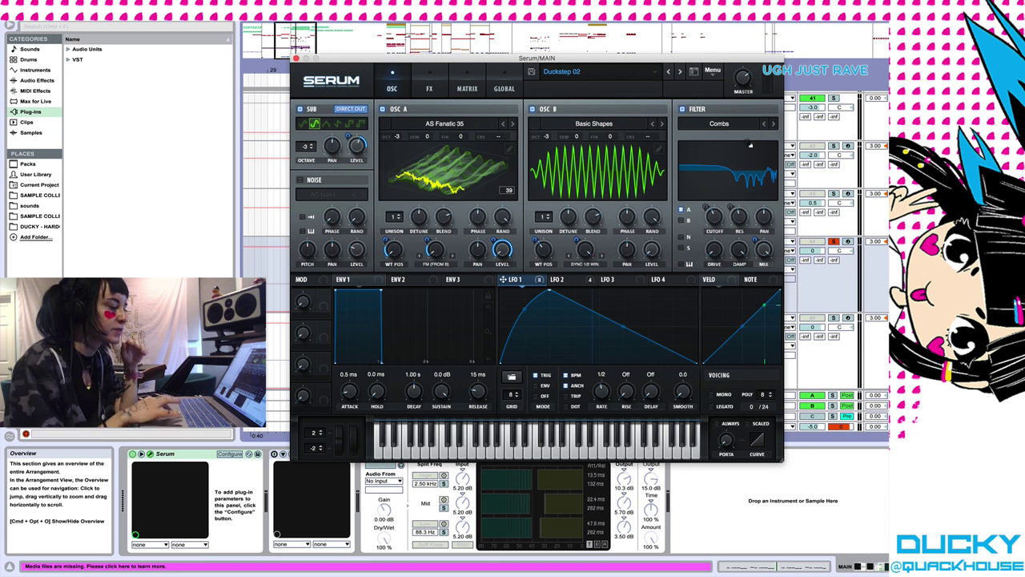
pyautogui.click(682, 111)
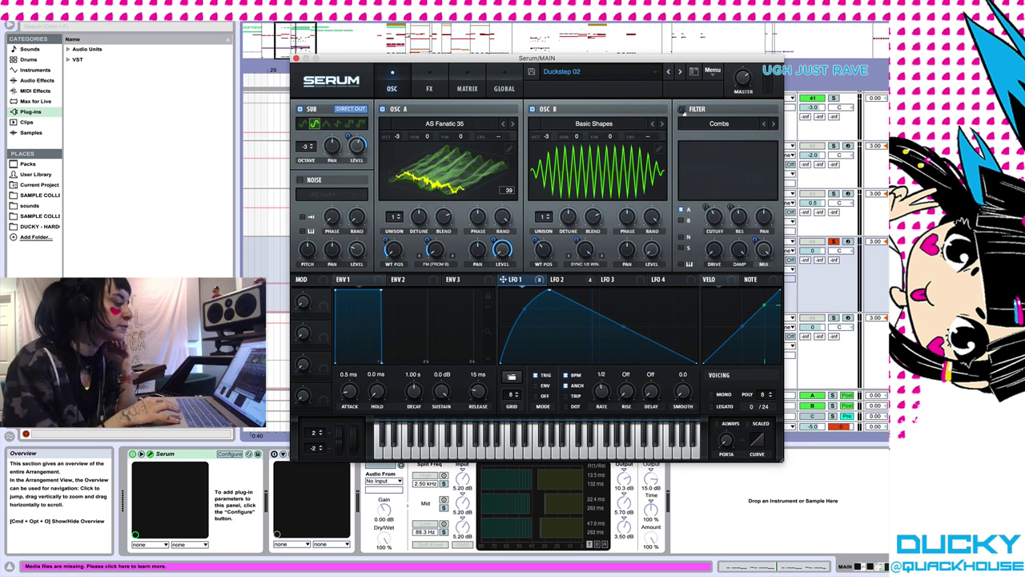
pyautogui.click(429, 80)
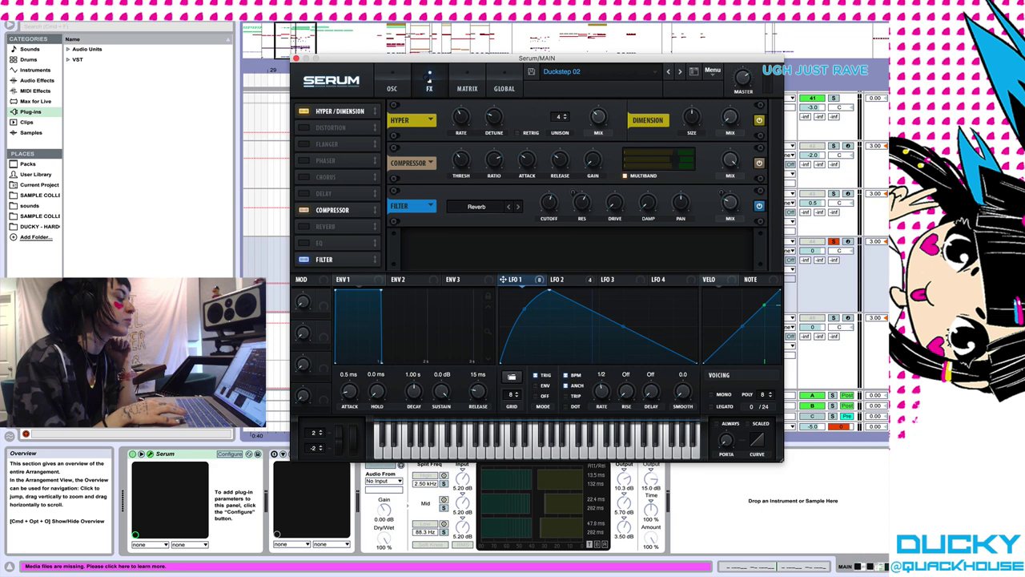
pyautogui.click(558, 281)
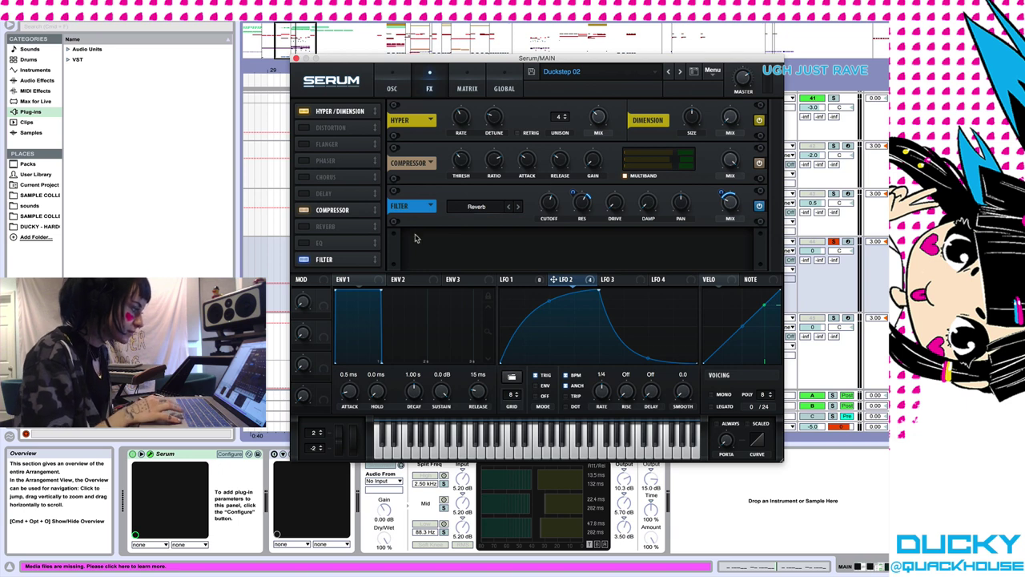
pyautogui.press('space')
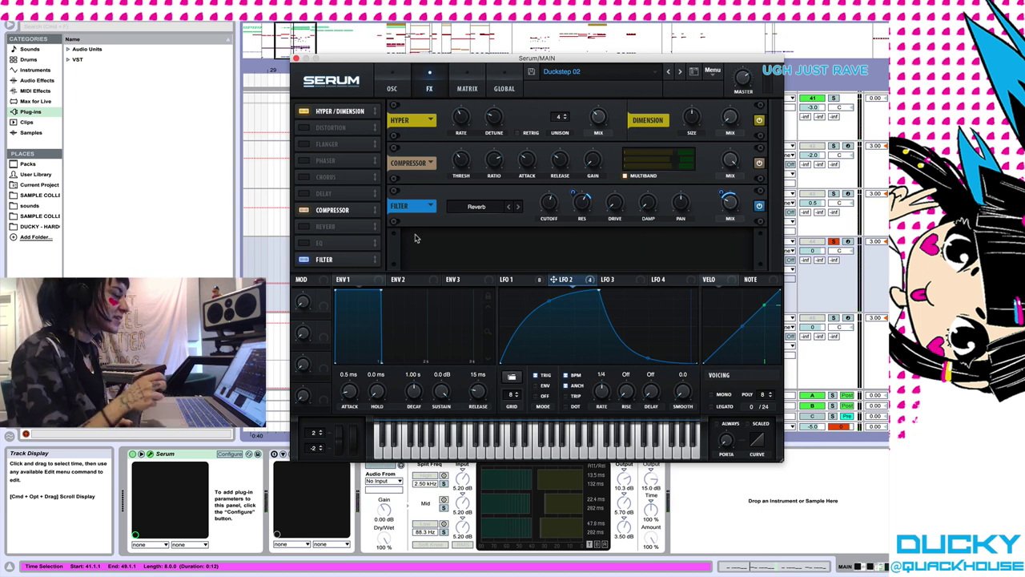
# Switch the main Combs filter back on from the oscillator page.
pyautogui.click(402, 87)
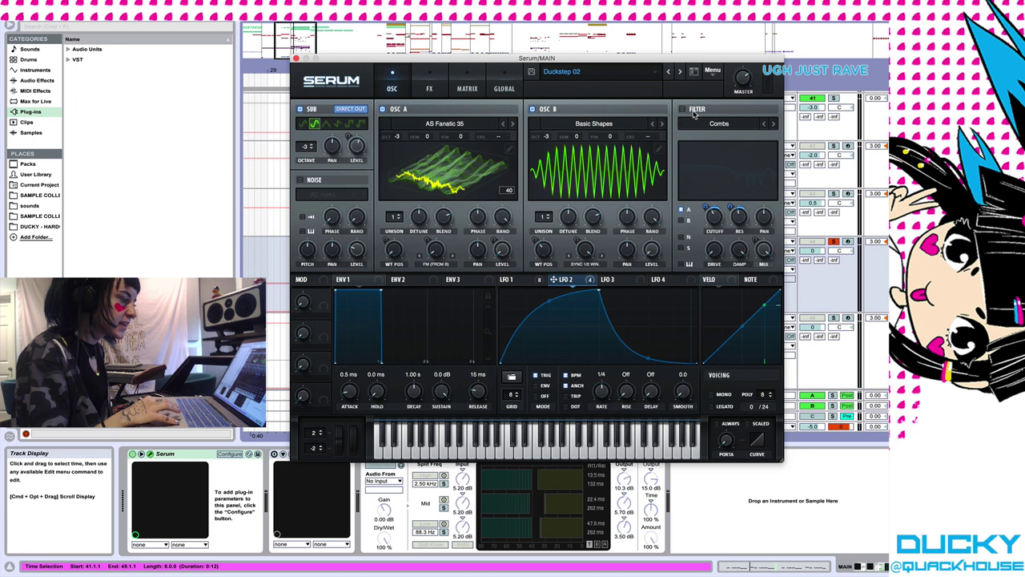
pyautogui.click(682, 109)
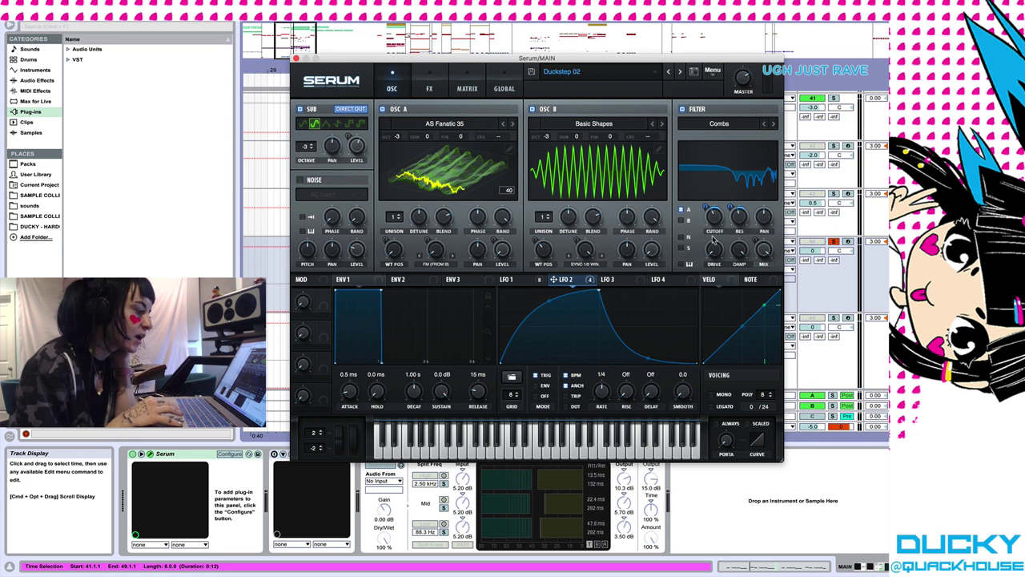
pyautogui.rightClick(750, 220)
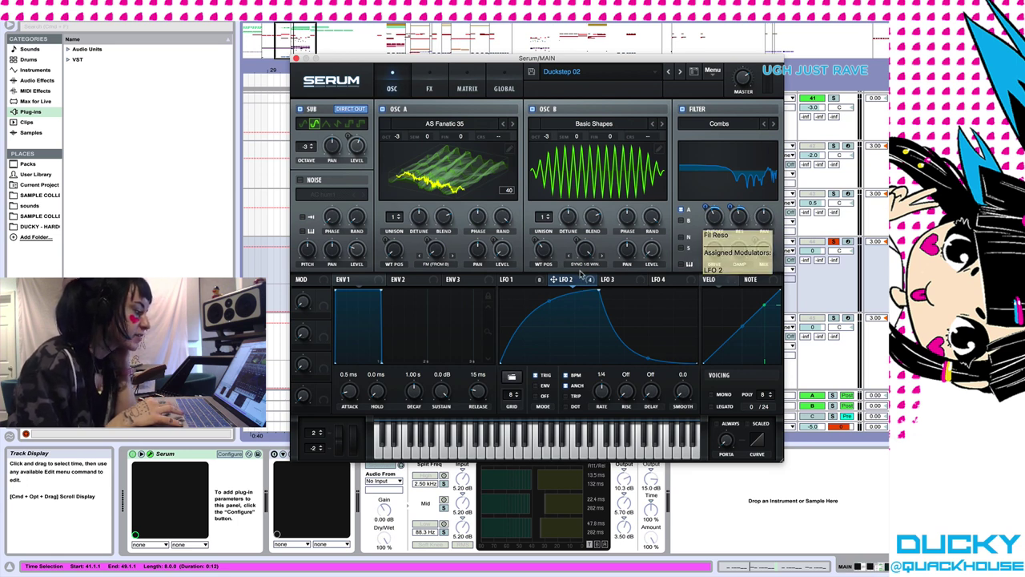
pyautogui.click(576, 282)
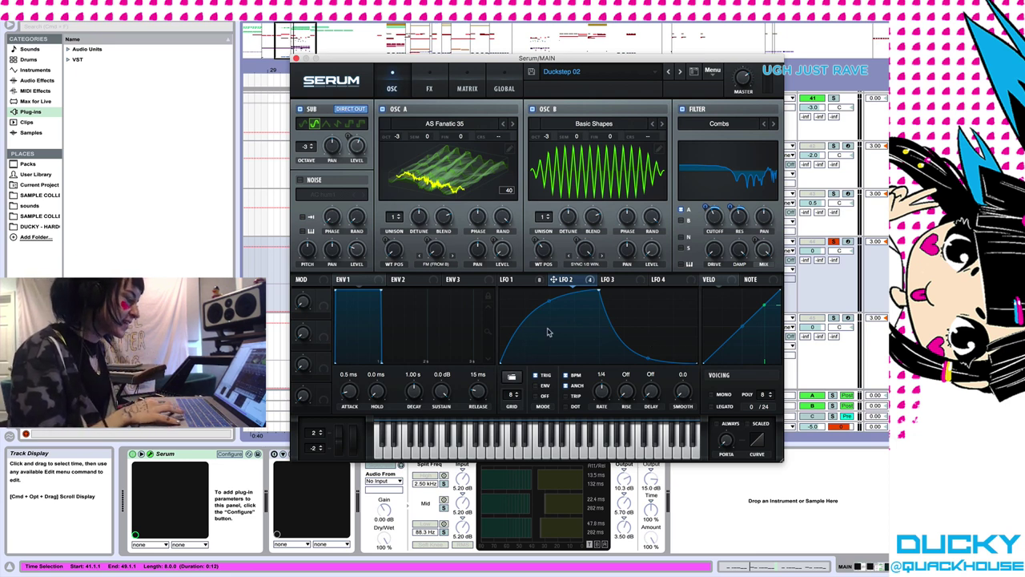
pyautogui.press('a')
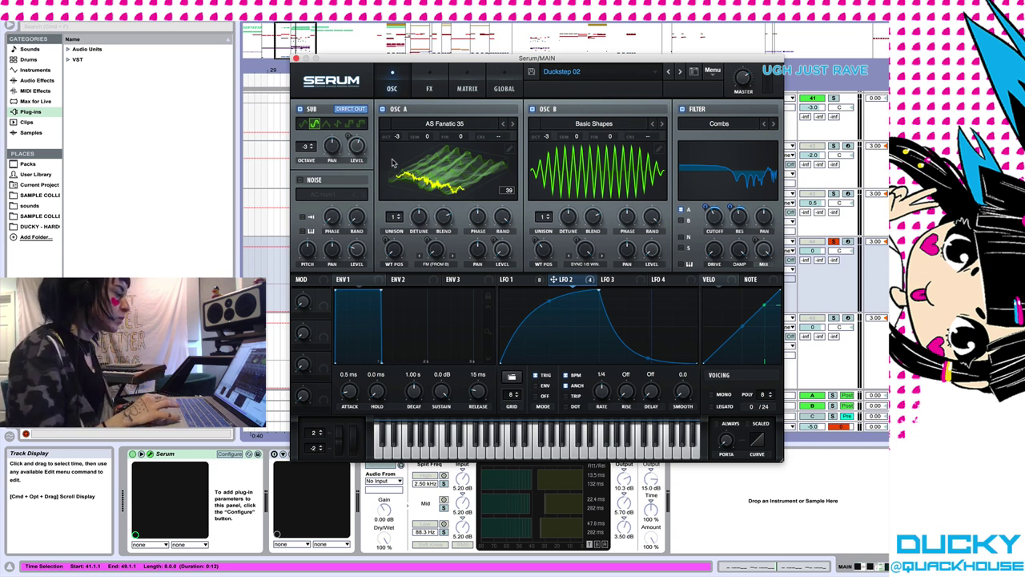
# Close Serum and open the iZotope Trash 2 plug-in window on MAIN.
pyautogui.click(295, 59)
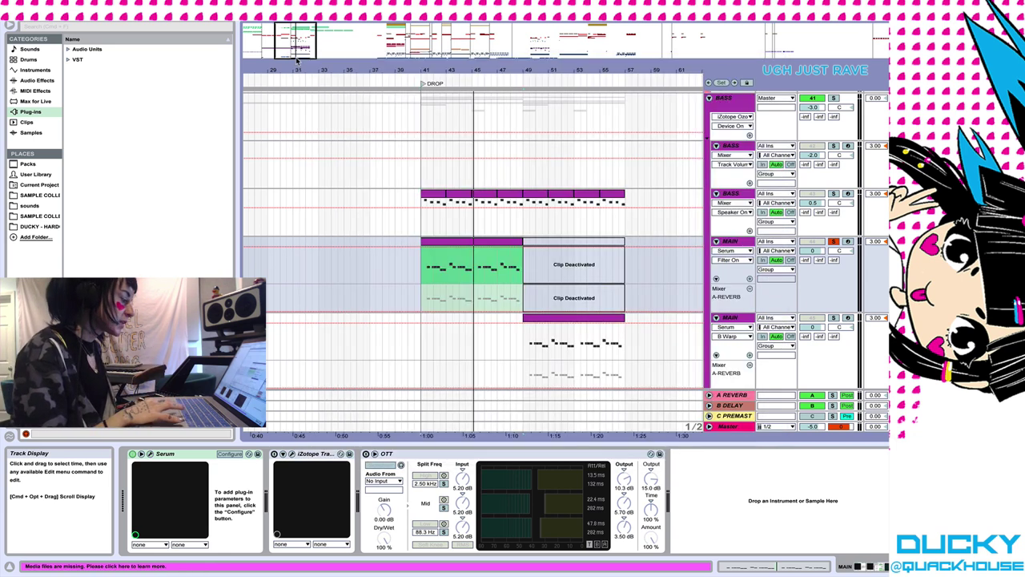
pyautogui.click(296, 455)
pyautogui.click(292, 454)
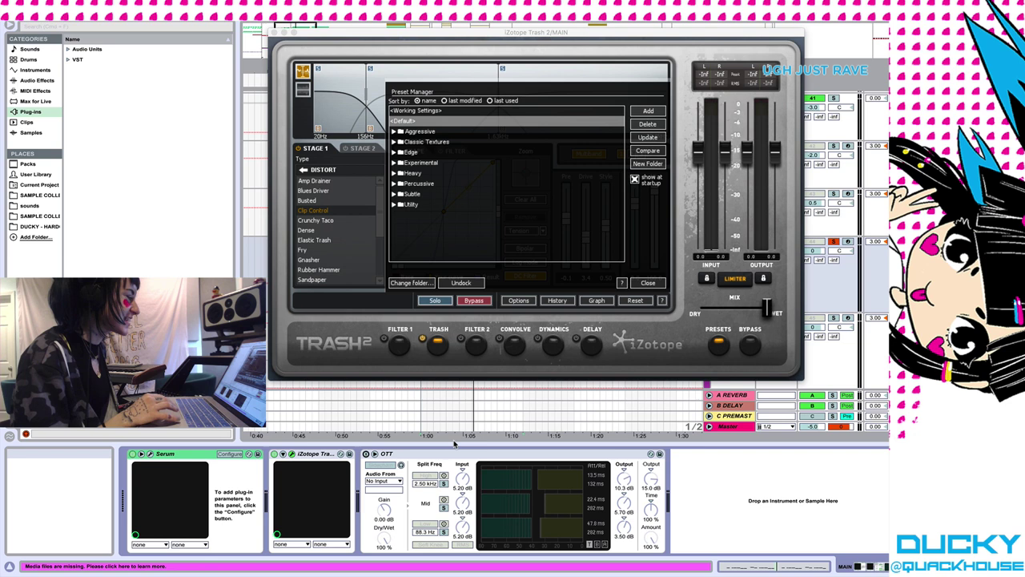
pyautogui.click(646, 285)
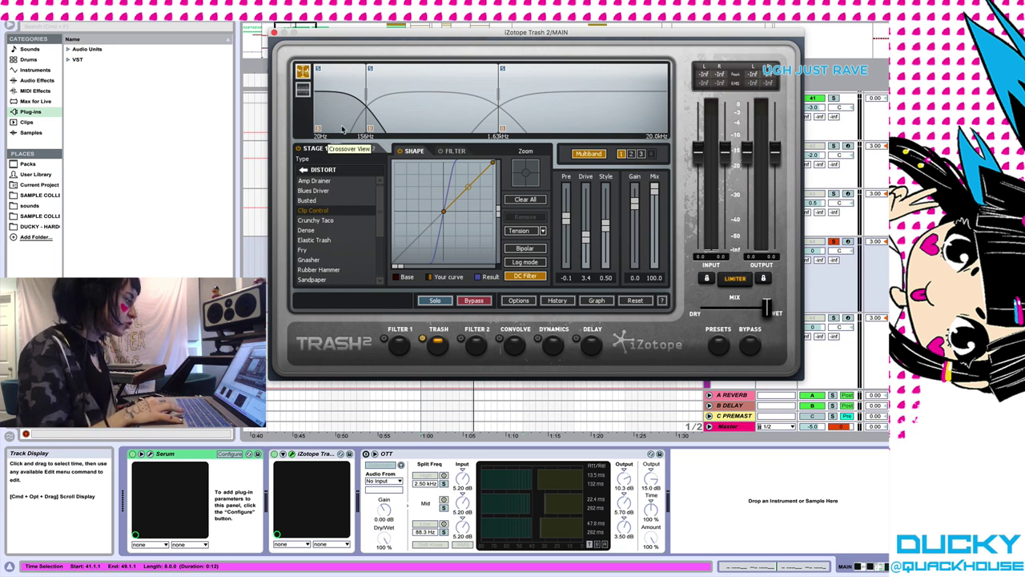
# Inspect Trash 2's middle and high band distortion during playback, then close it.
pyautogui.click(441, 130)
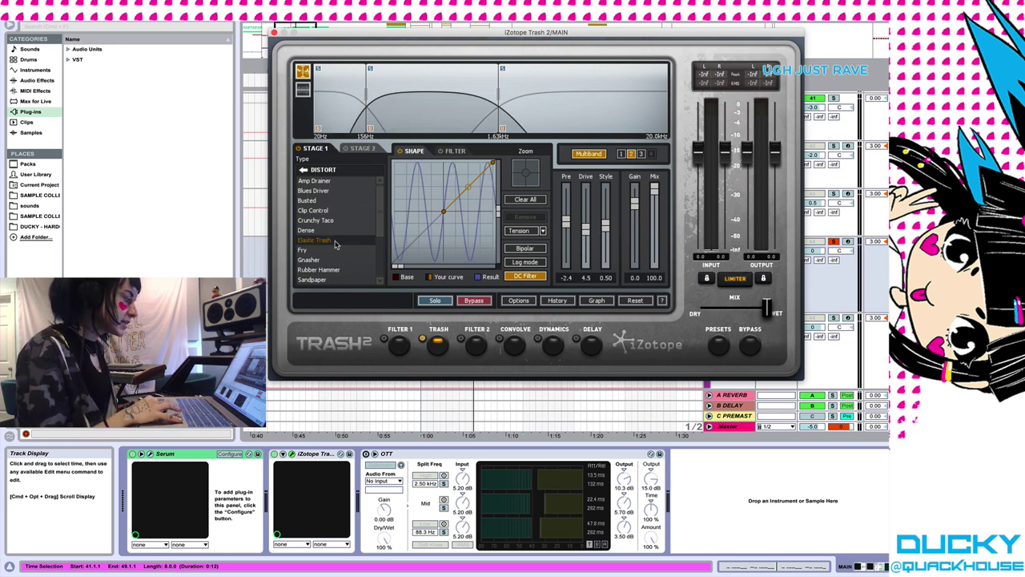
pyautogui.click(530, 96)
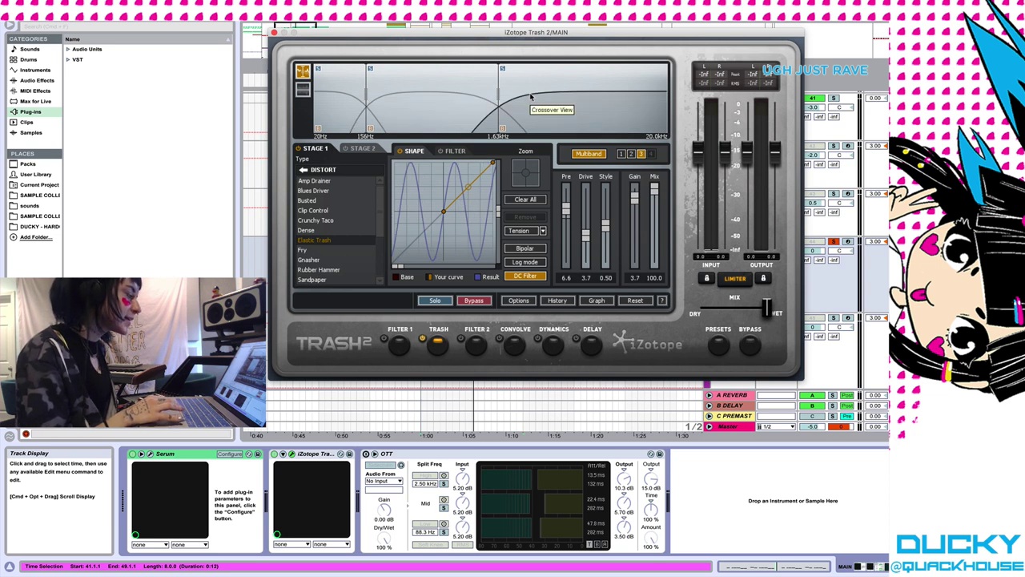
pyautogui.click(423, 106)
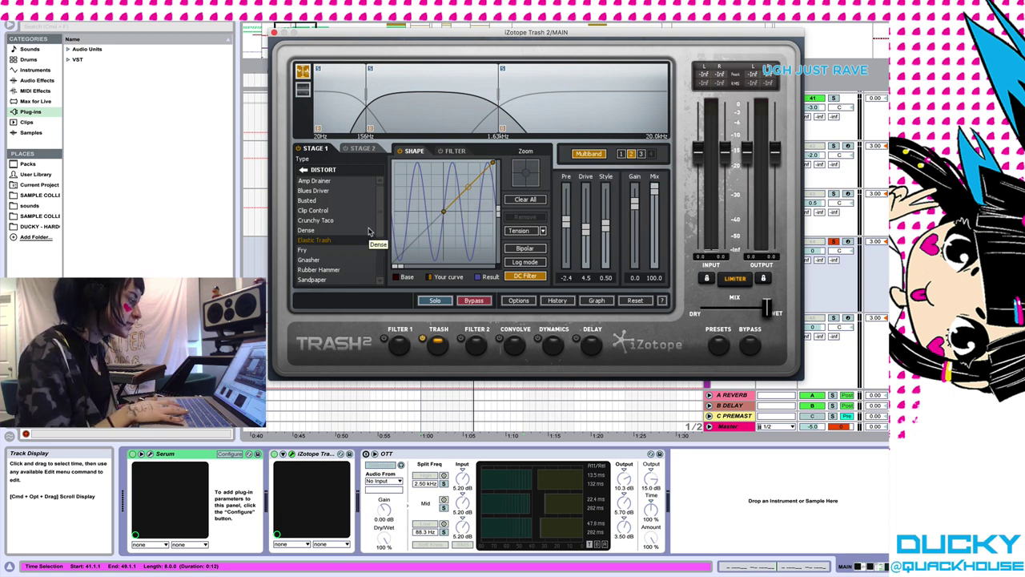
pyautogui.press('space')
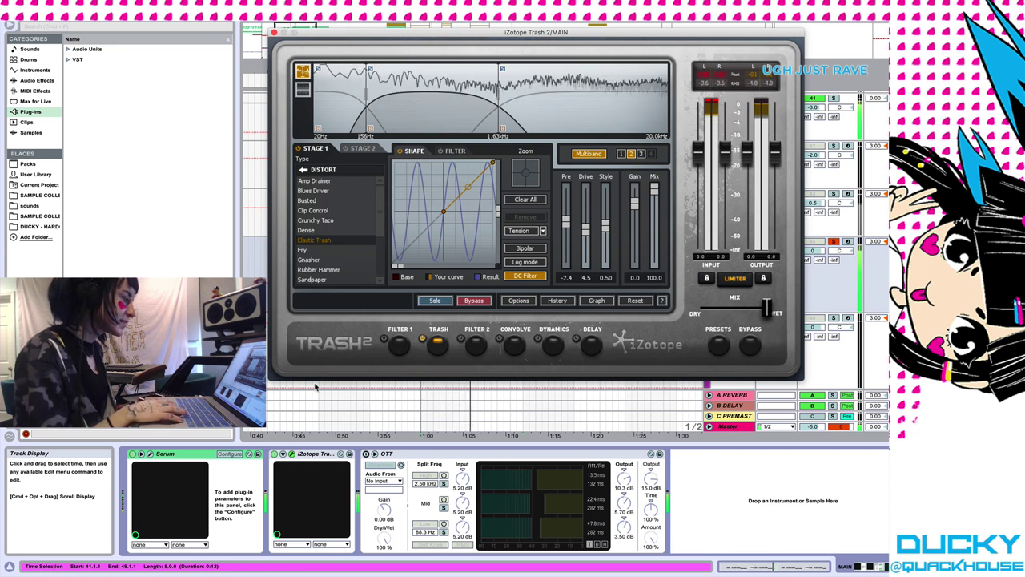
pyautogui.press('space')
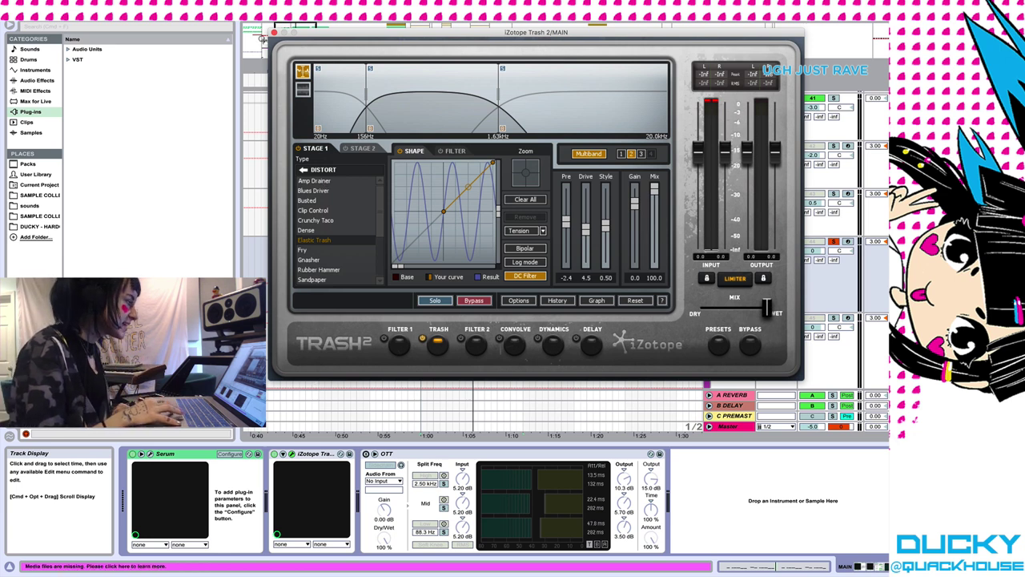
pyautogui.click(274, 32)
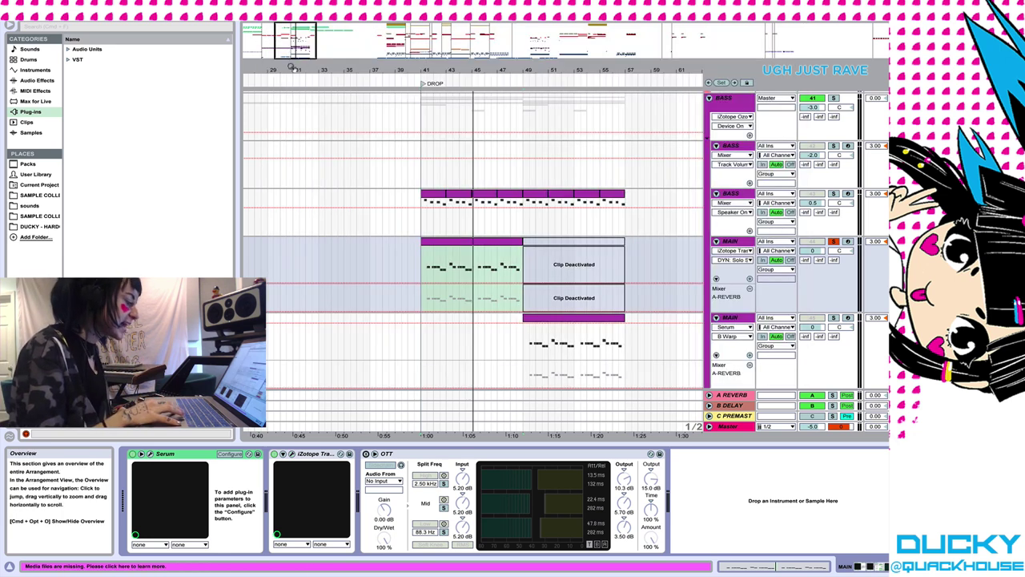
# Switch on the MAIN track's OTT compressor and audition bars 43–45 through it.
pyautogui.click(366, 454)
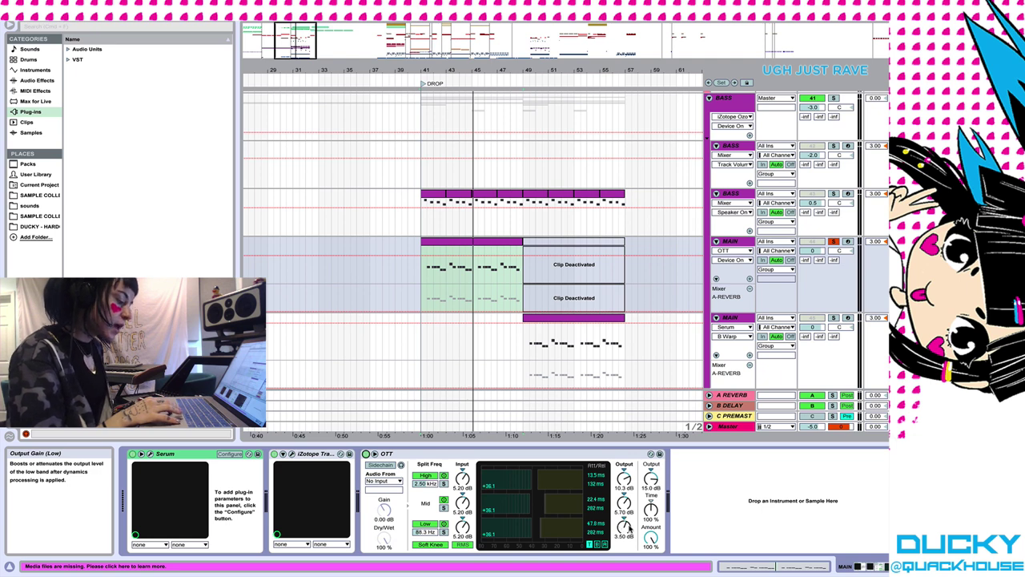
pyautogui.click(463, 197)
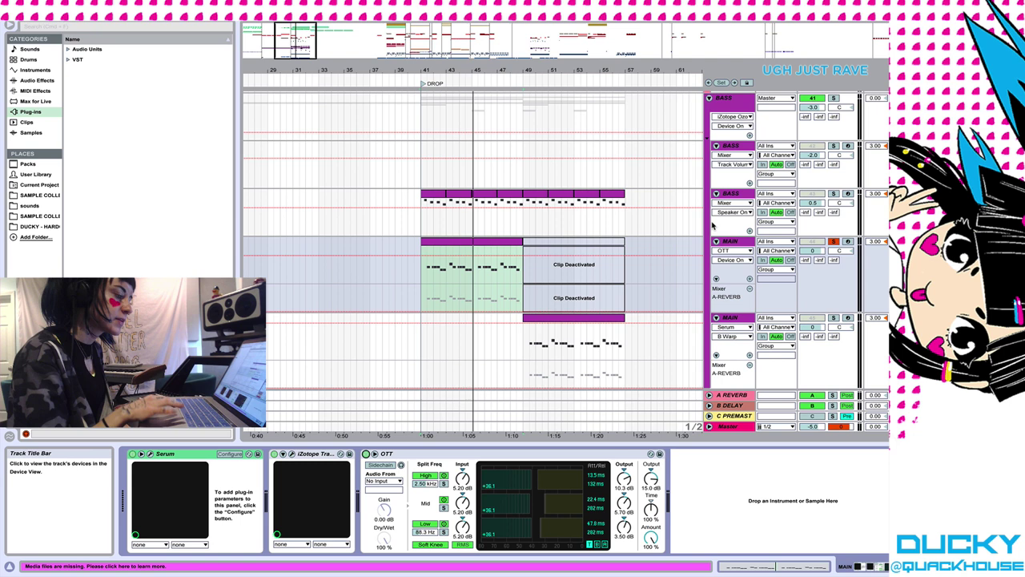
pyautogui.press('space')
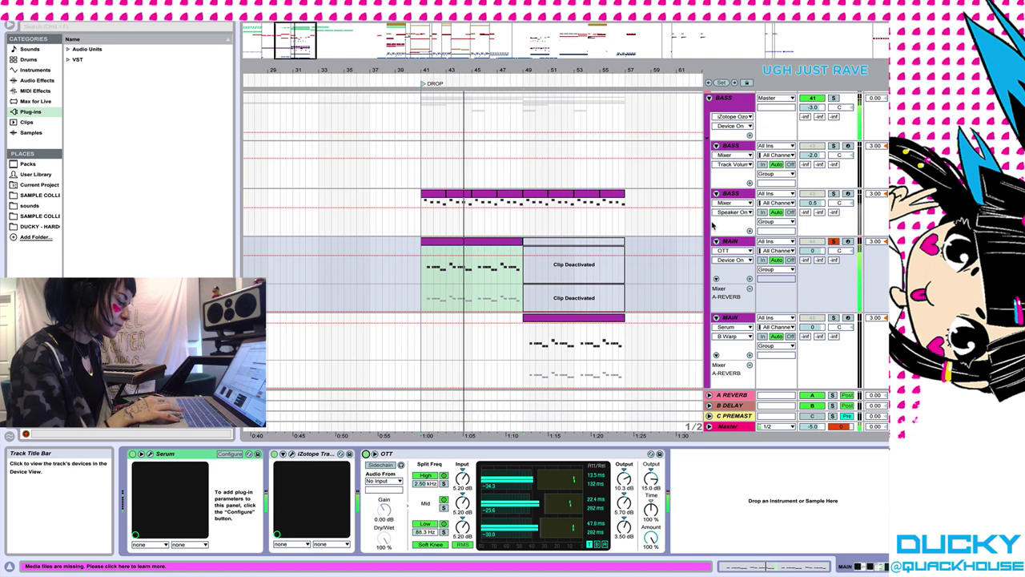
pyautogui.press('space')
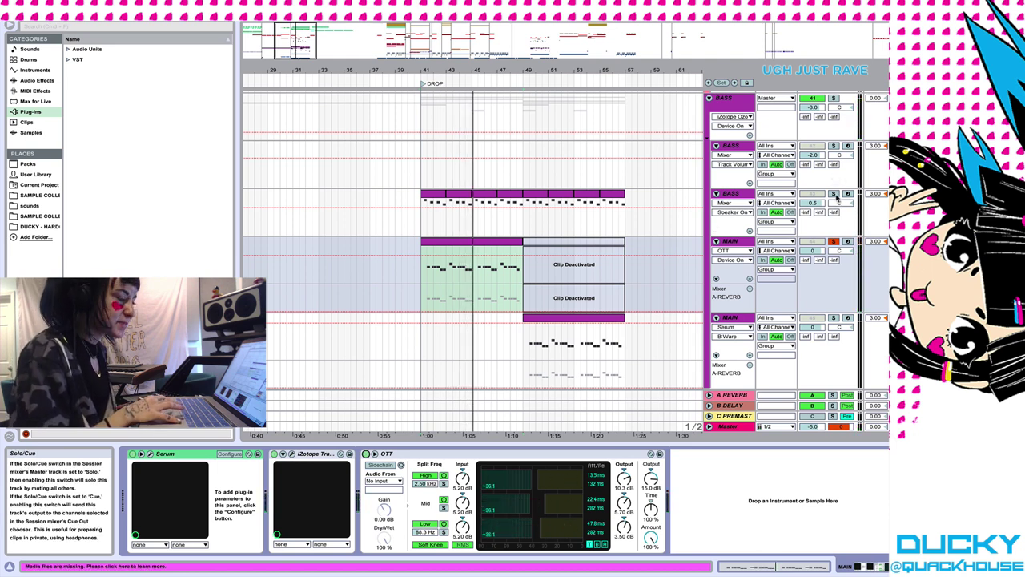
# Solo the third BASS track and play it from bar 41.
pyautogui.click(834, 194)
pyautogui.click(675, 208)
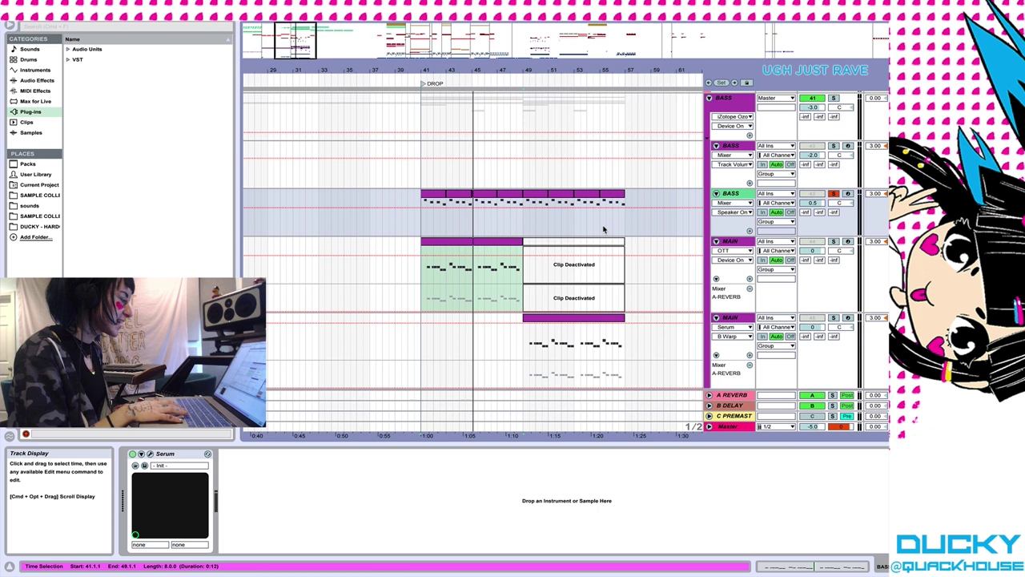
pyautogui.press('space')
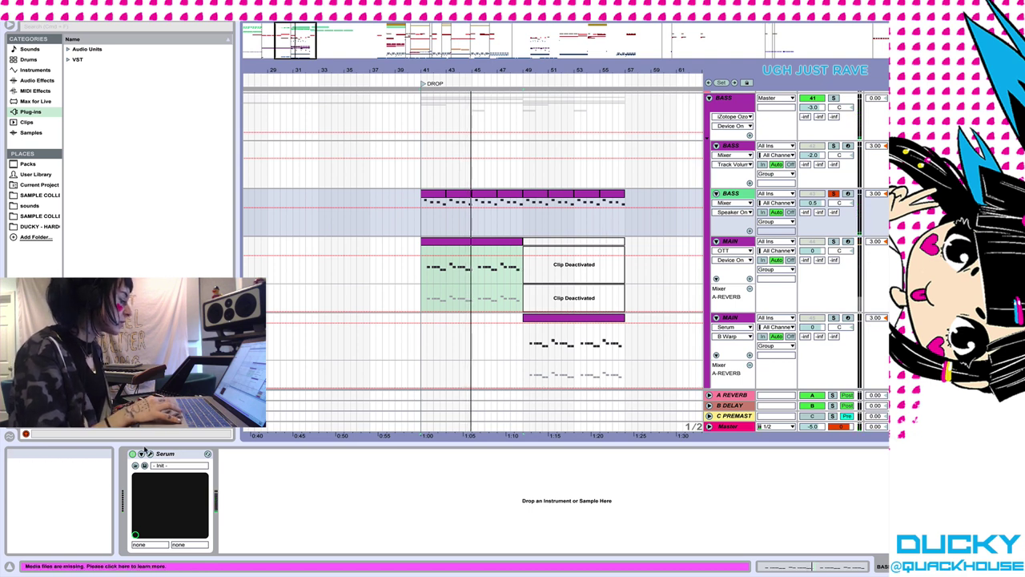
# In that track's Serum, change the sub oscillator to a different waveform shape.
pyautogui.click(150, 455)
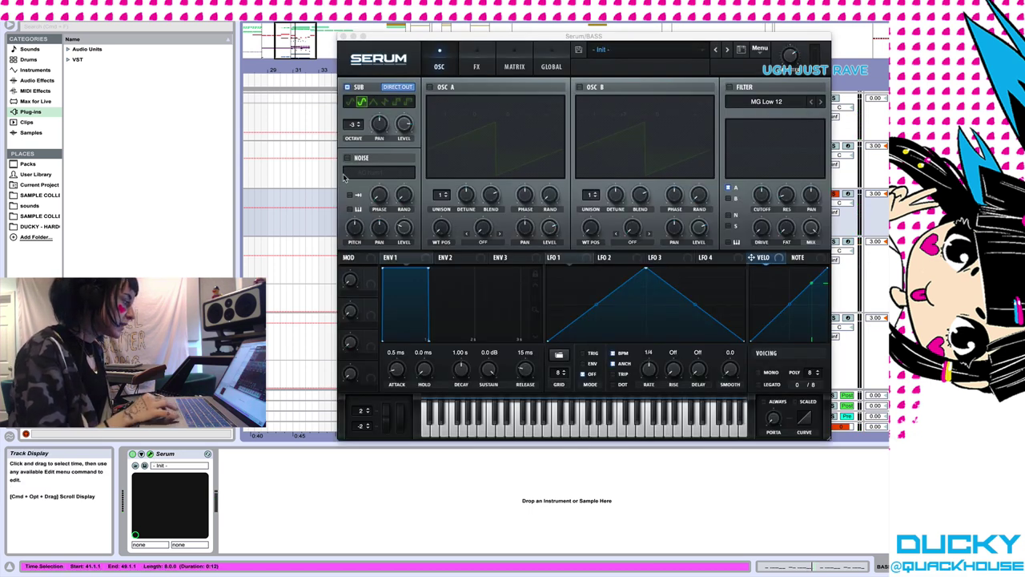
pyautogui.click(361, 101)
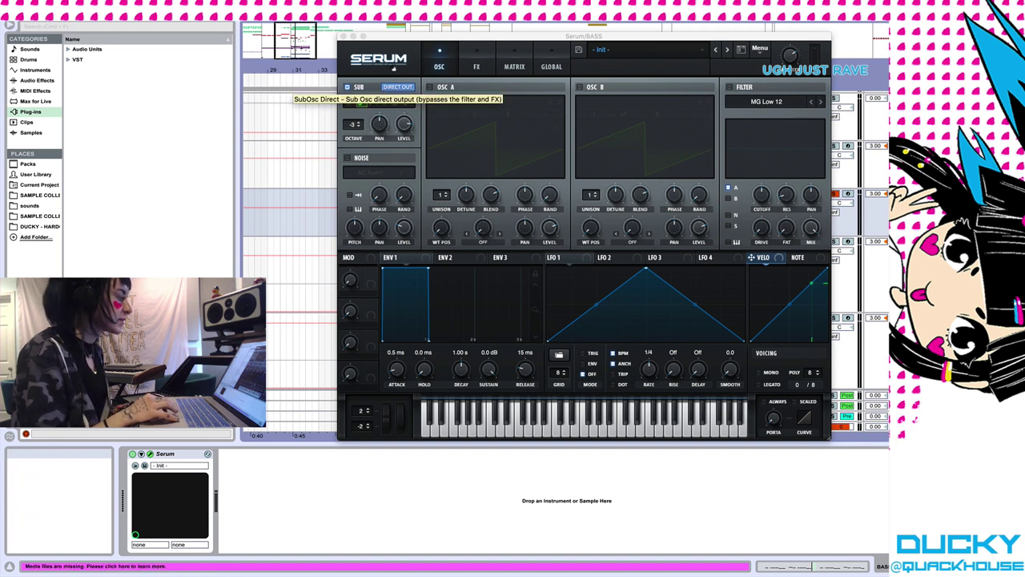
pyautogui.click(344, 37)
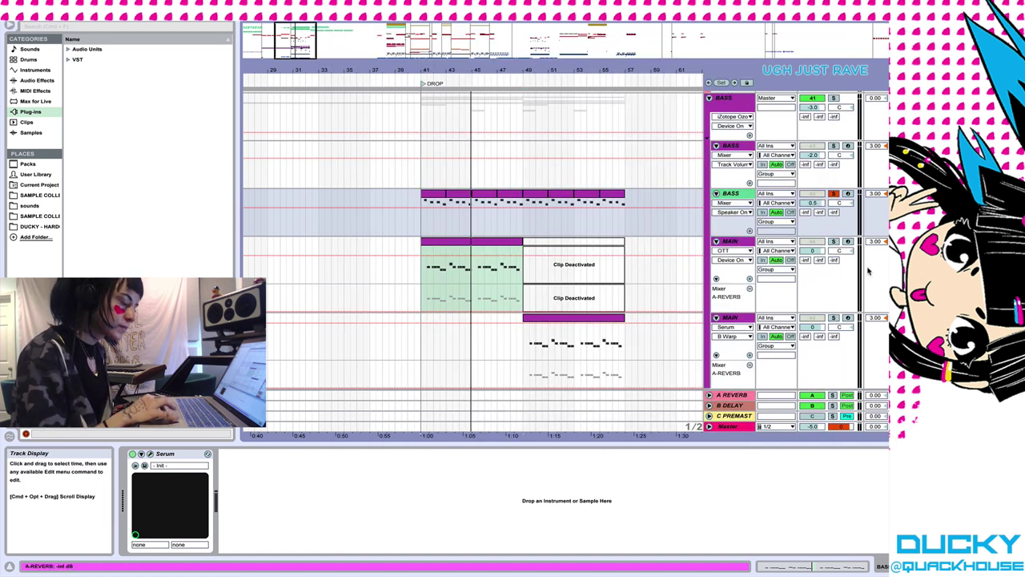
# Unsolo the BASS track and play the full arrangement from bar 41.
pyautogui.click(832, 194)
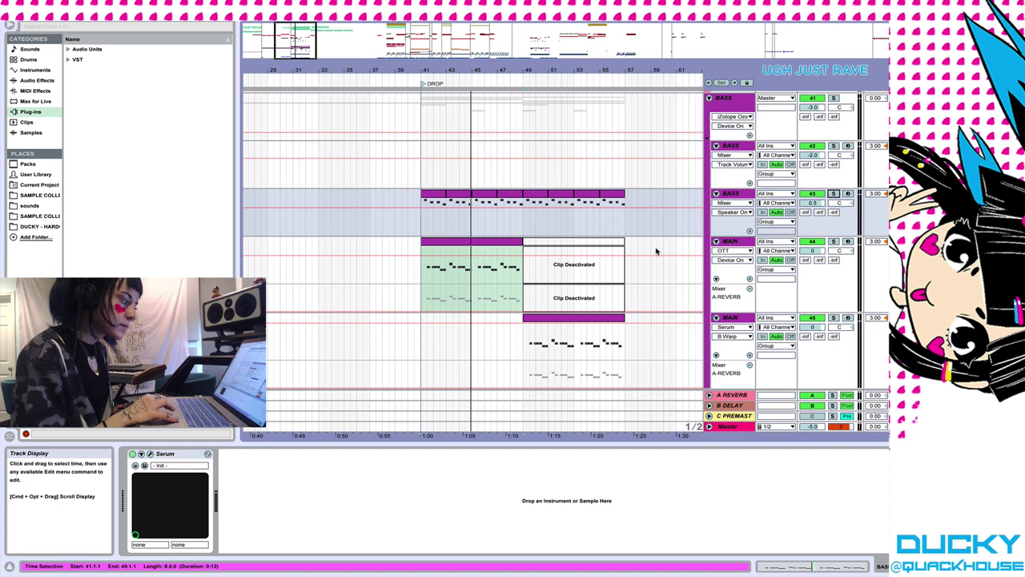
pyautogui.press('space')
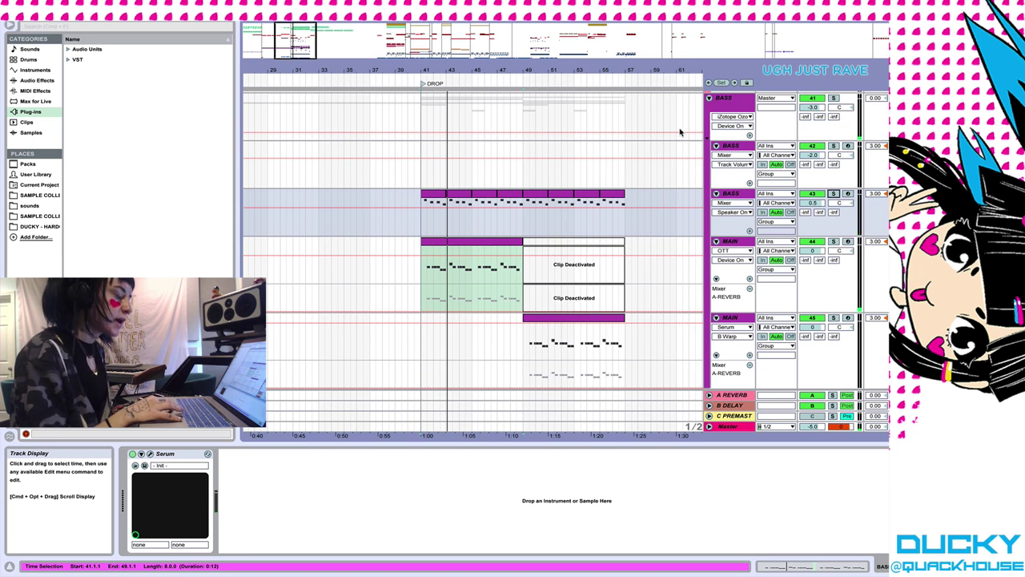
pyautogui.scroll(-3, 672, 287)
# Select the MAIN clip at bars 49–57, solo its track, and play it from bar 49.
pyautogui.click(747, 260)
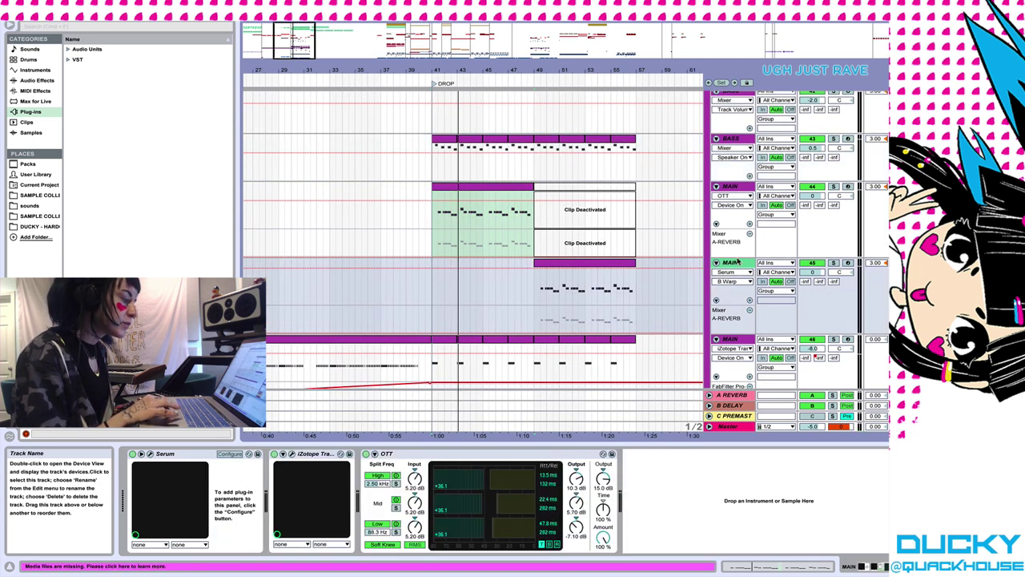
pyautogui.click(556, 264)
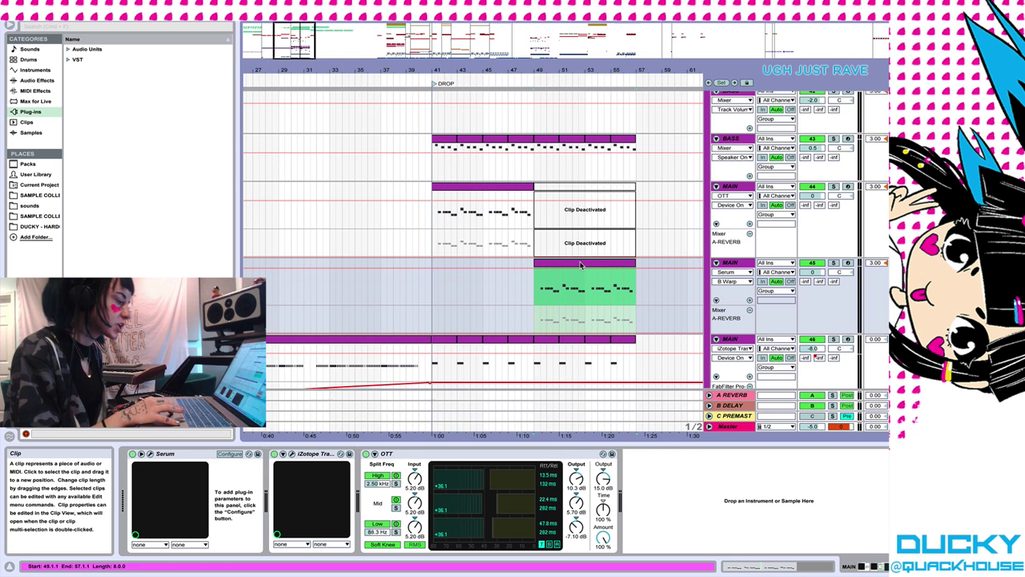
pyautogui.click(832, 264)
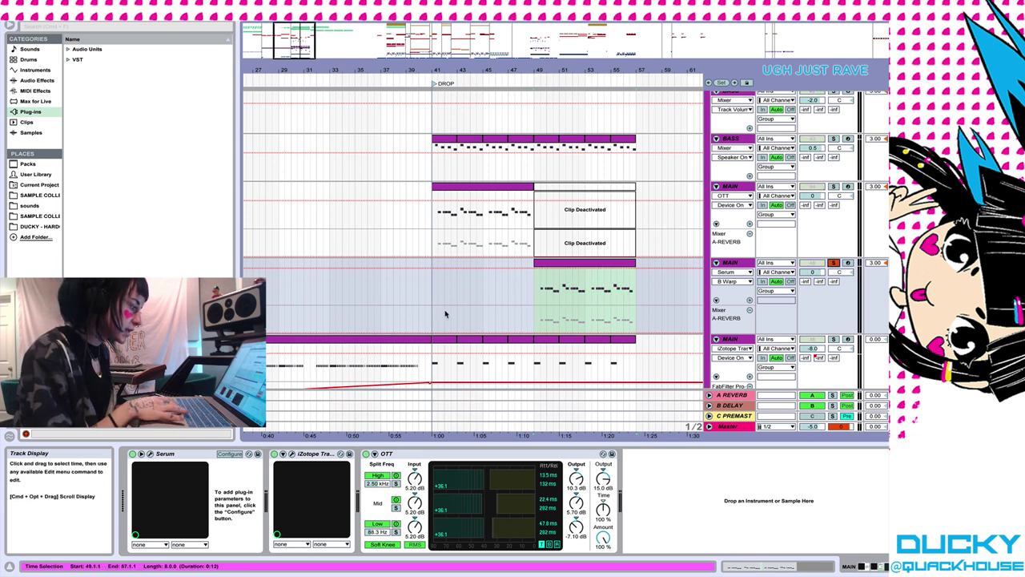
pyautogui.press('space')
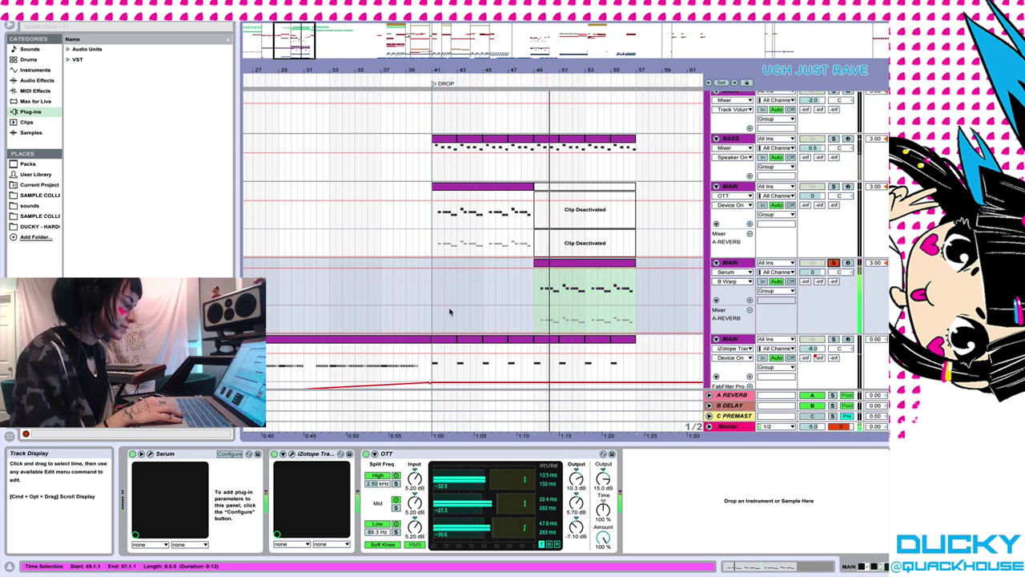
pyautogui.press('space')
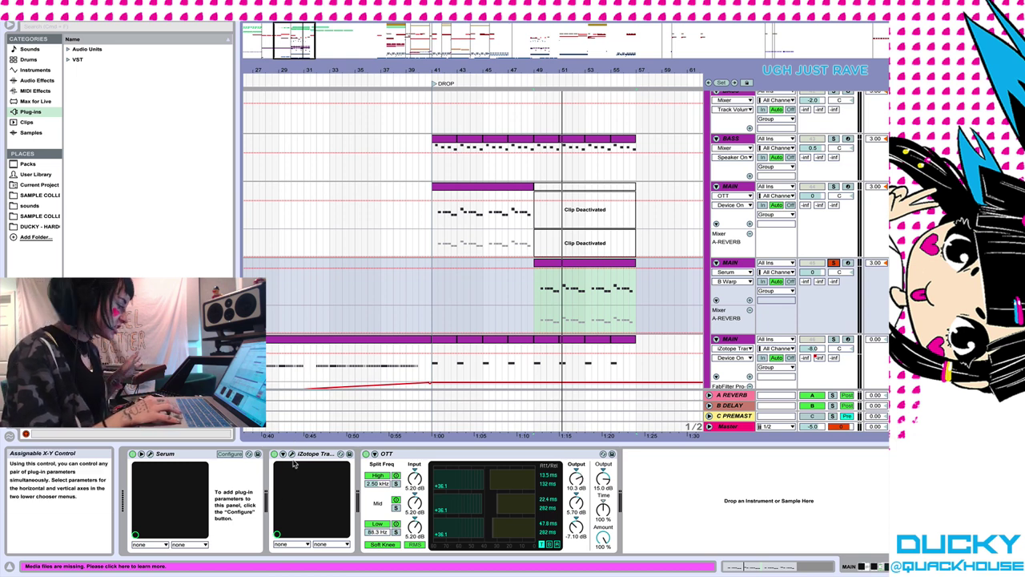
# In the MAIN track's Serum, reduce oscillator B's warp to a single sine, then restore it.
pyautogui.click(150, 453)
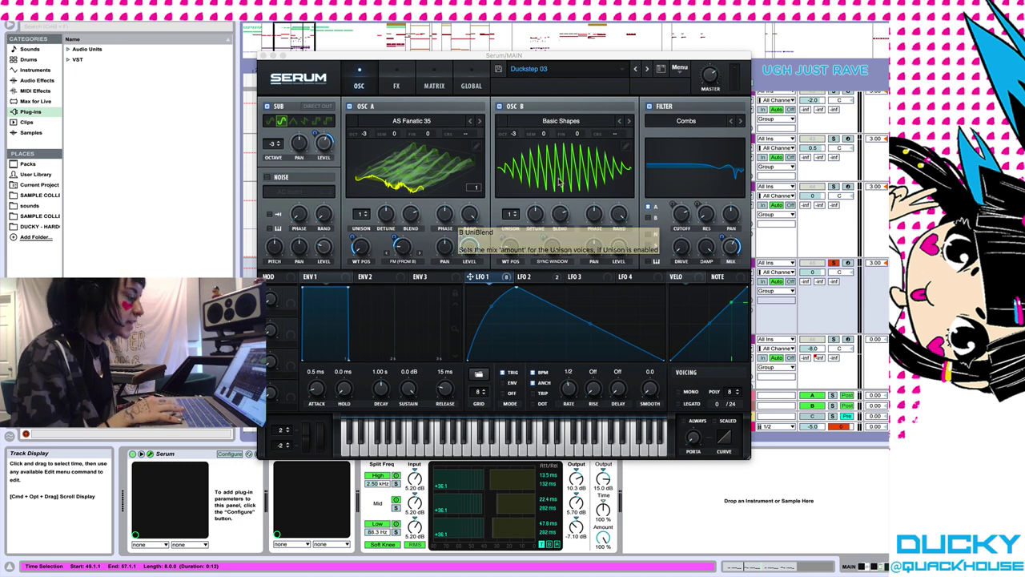
pyautogui.moveTo(551, 245); pyautogui.dragTo(542, 376)
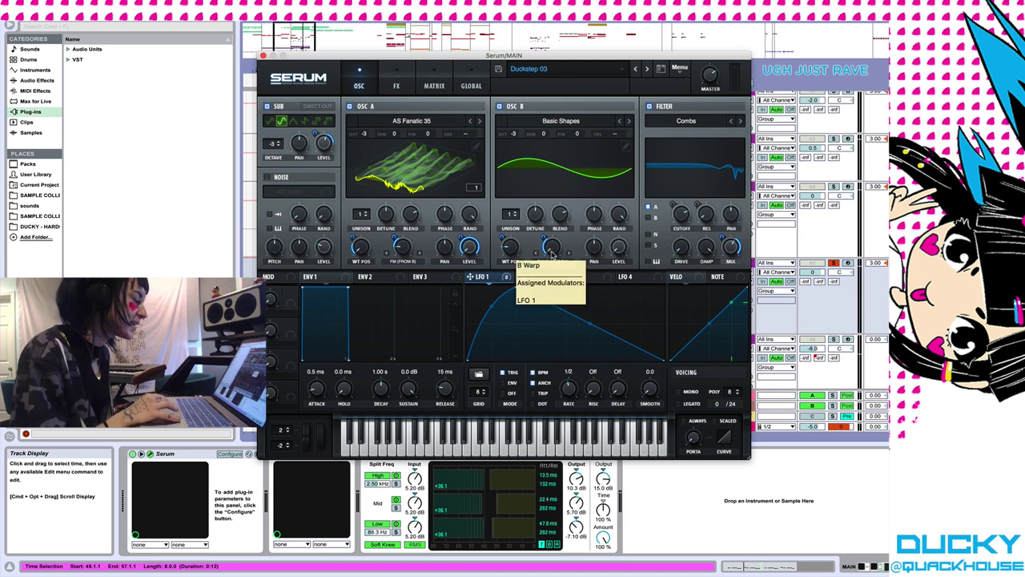
pyautogui.moveTo(555, 231); pyautogui.dragTo(555, 196)
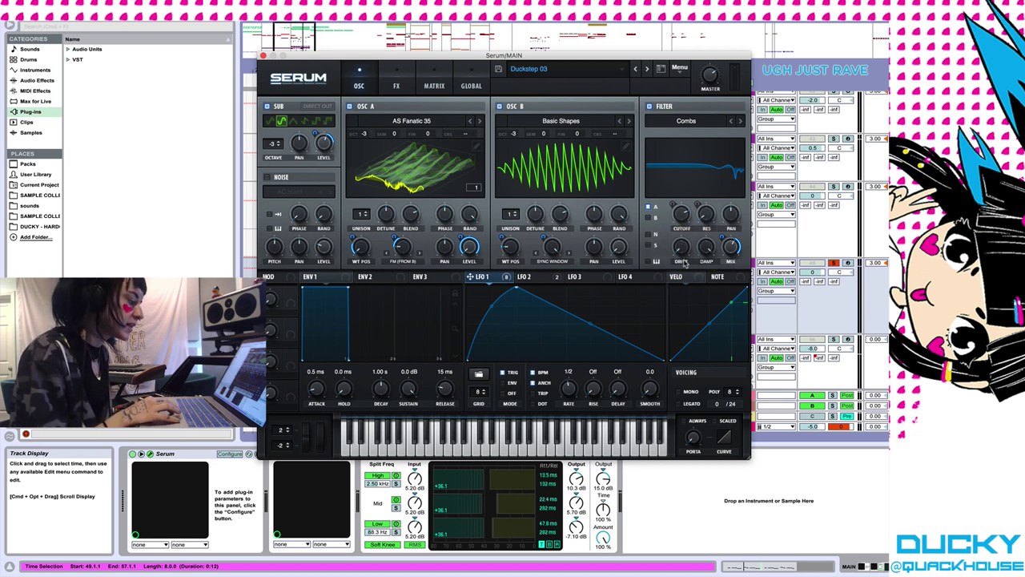
# Inspect Serum's LFO 2 curve and effects chain, then close the Serum window.
pyautogui.click(530, 276)
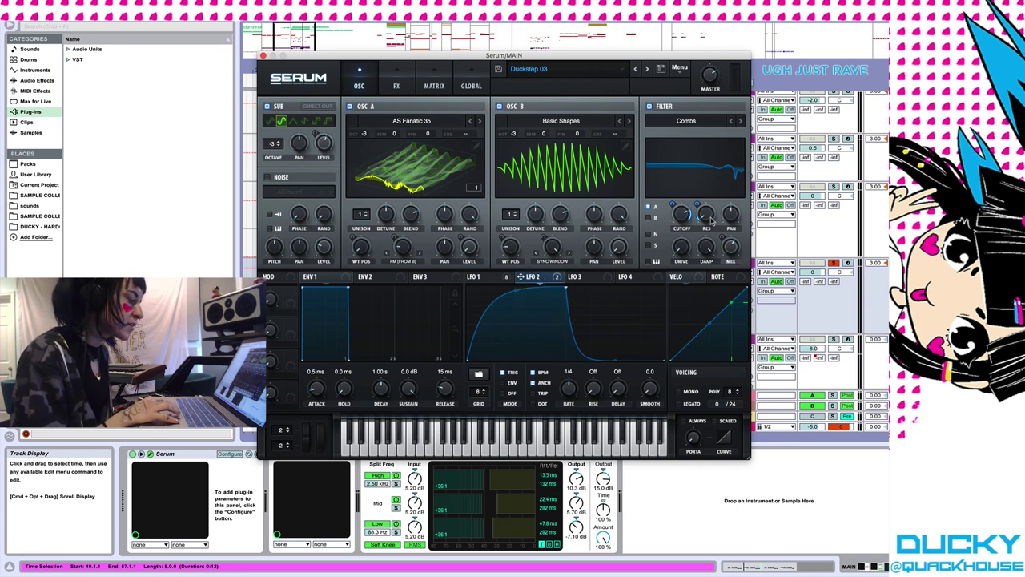
pyautogui.click(396, 85)
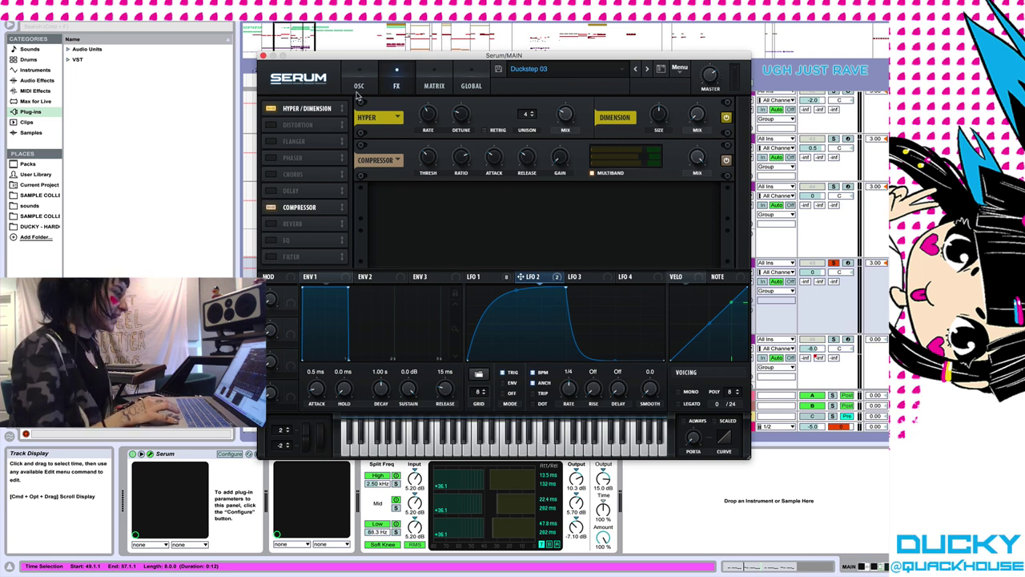
pyautogui.click(359, 88)
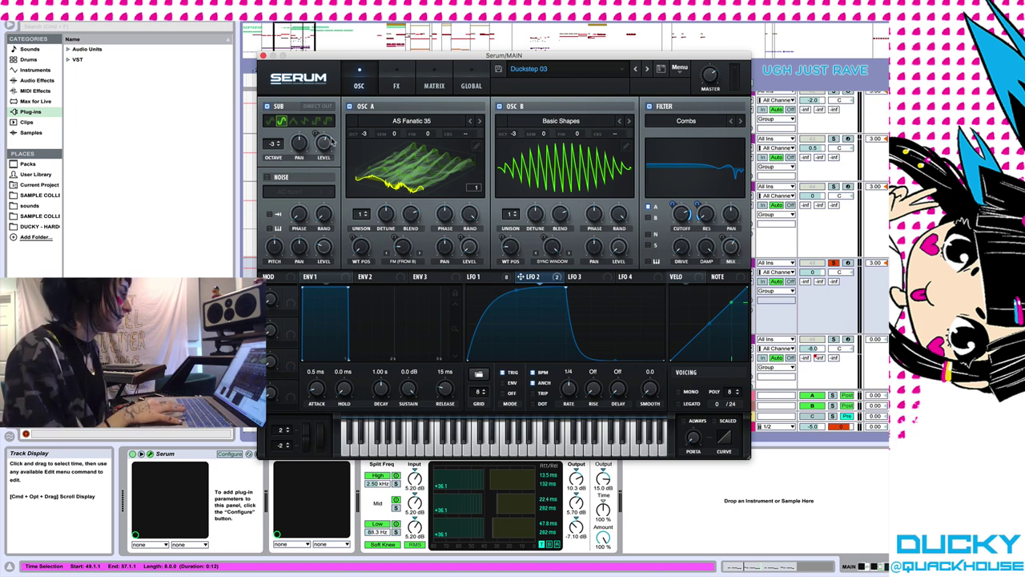
pyautogui.click(262, 56)
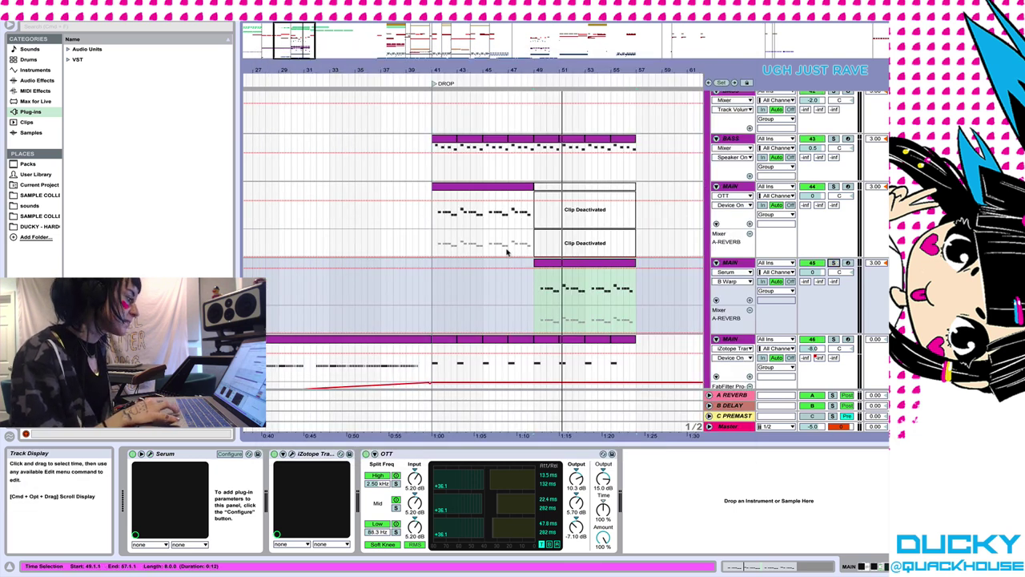
# Show the BASS group's devices, set playback start at bar 41, and select the first Ozone plug-in.
pyautogui.scroll(3, 508, 249)
pyautogui.click(731, 176)
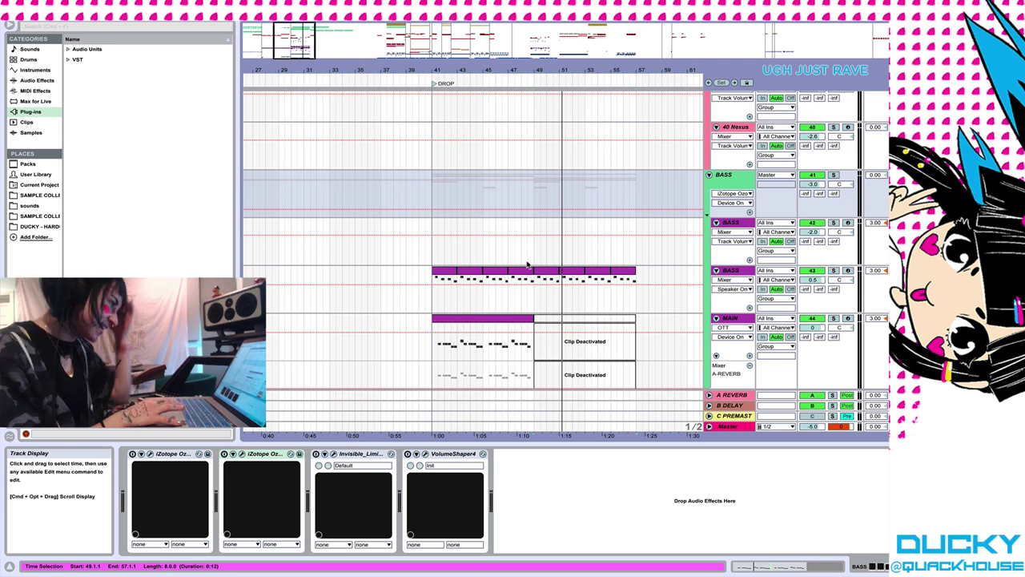
pyautogui.click(433, 195)
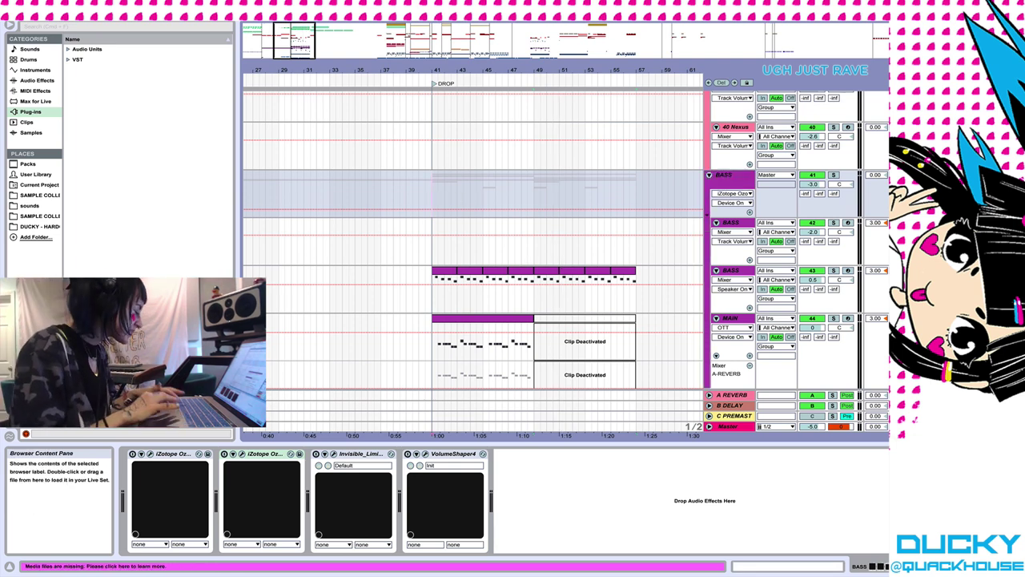
pyautogui.click(157, 454)
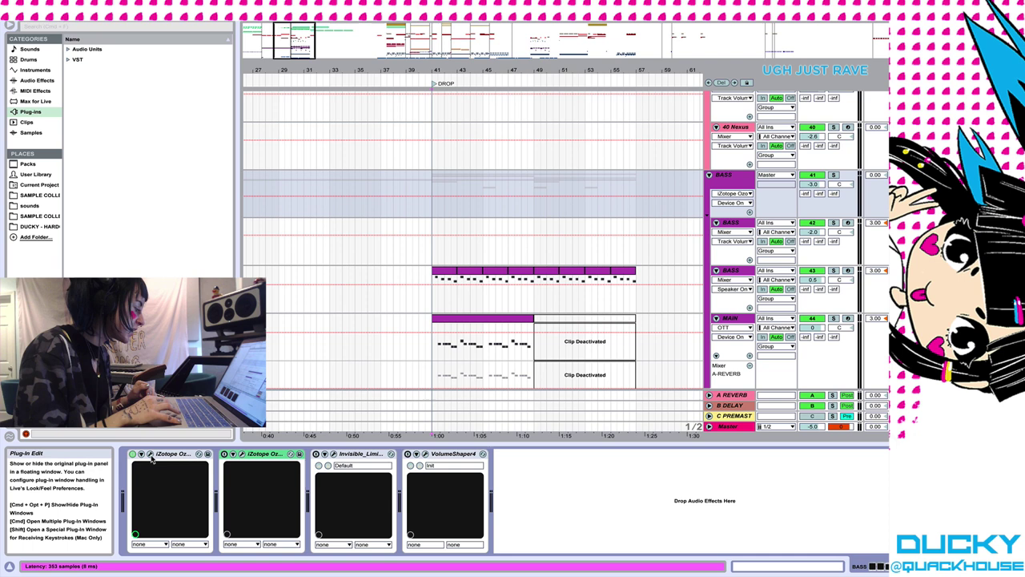
pyautogui.click(150, 454)
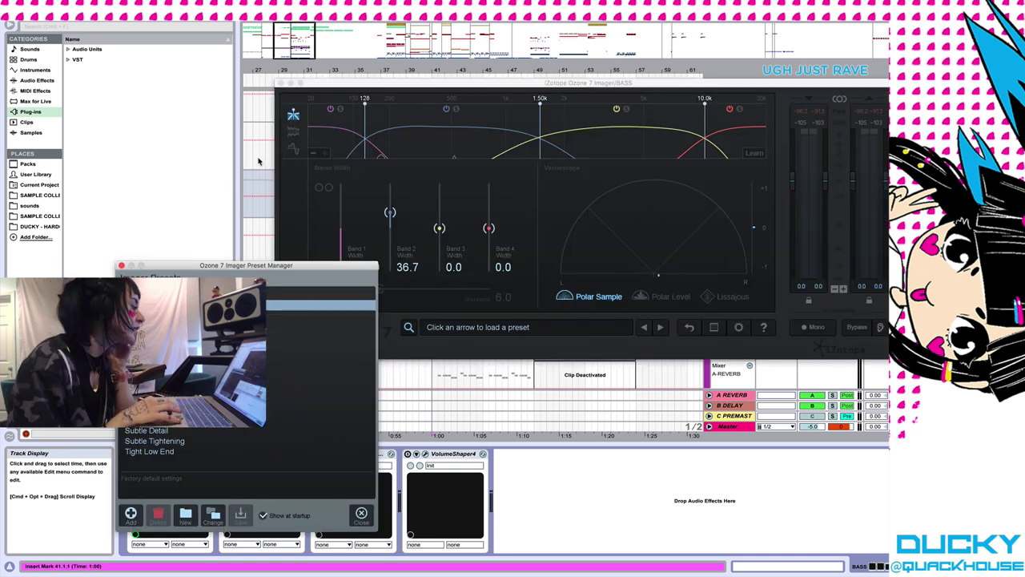
pyautogui.press('Escape')
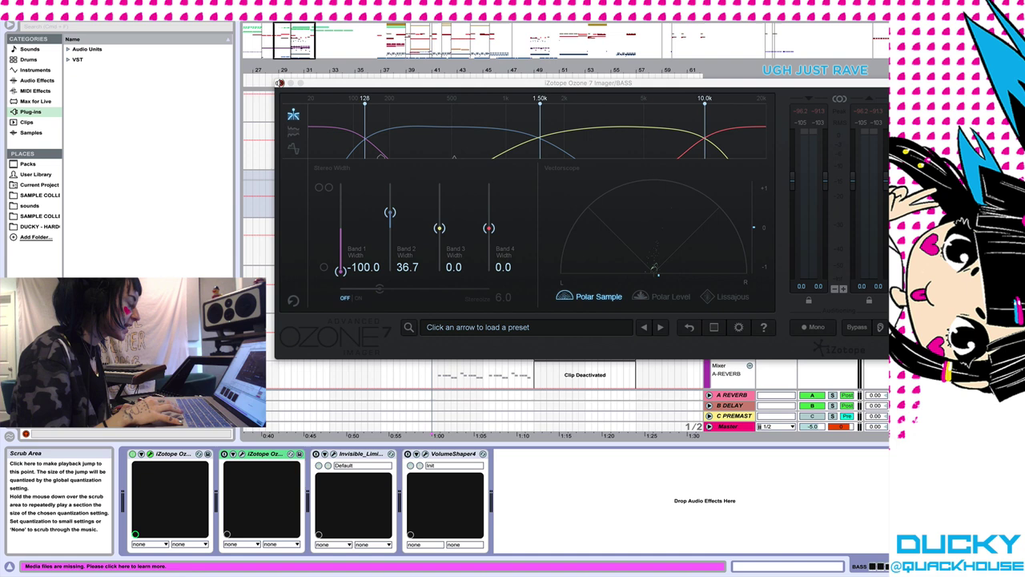
pyautogui.click(279, 83)
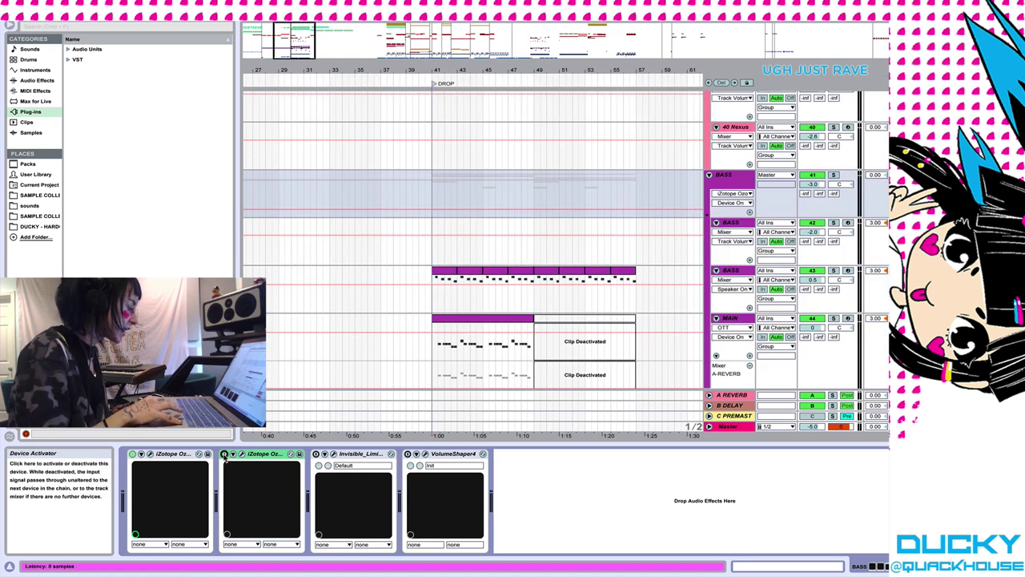
pyautogui.click(243, 454)
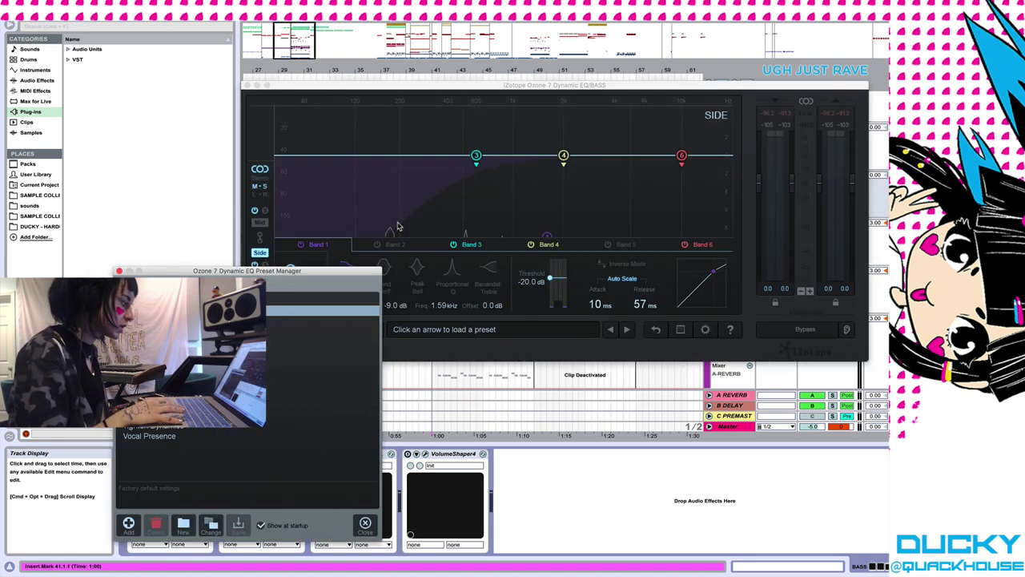
pyautogui.click(118, 271)
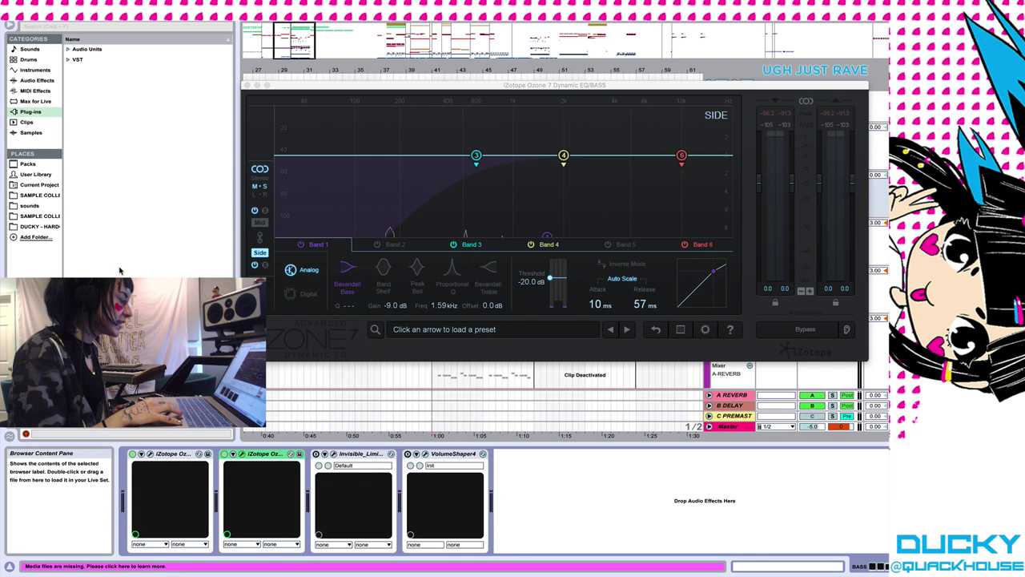
pyautogui.click(376, 87)
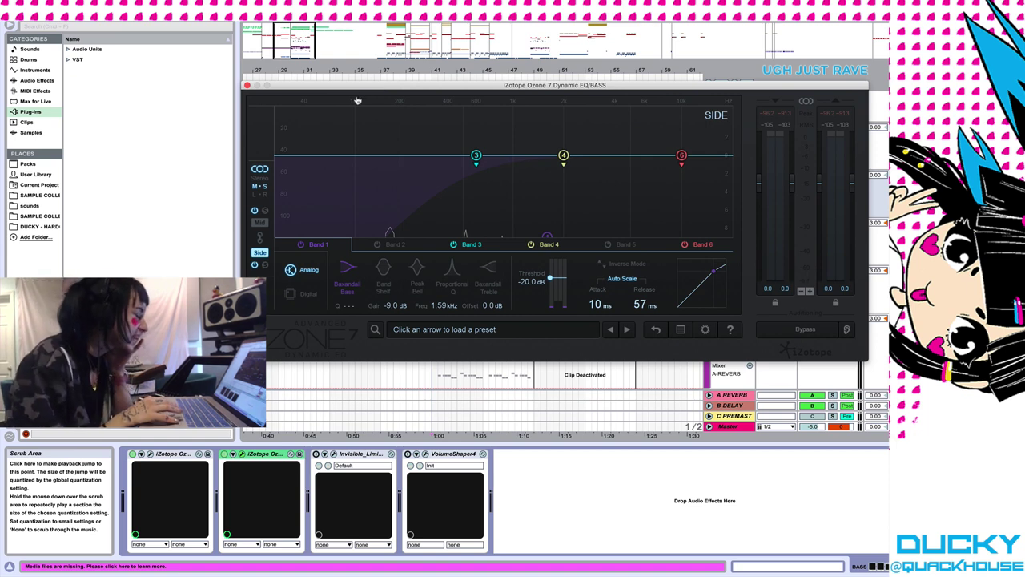
pyautogui.click(259, 222)
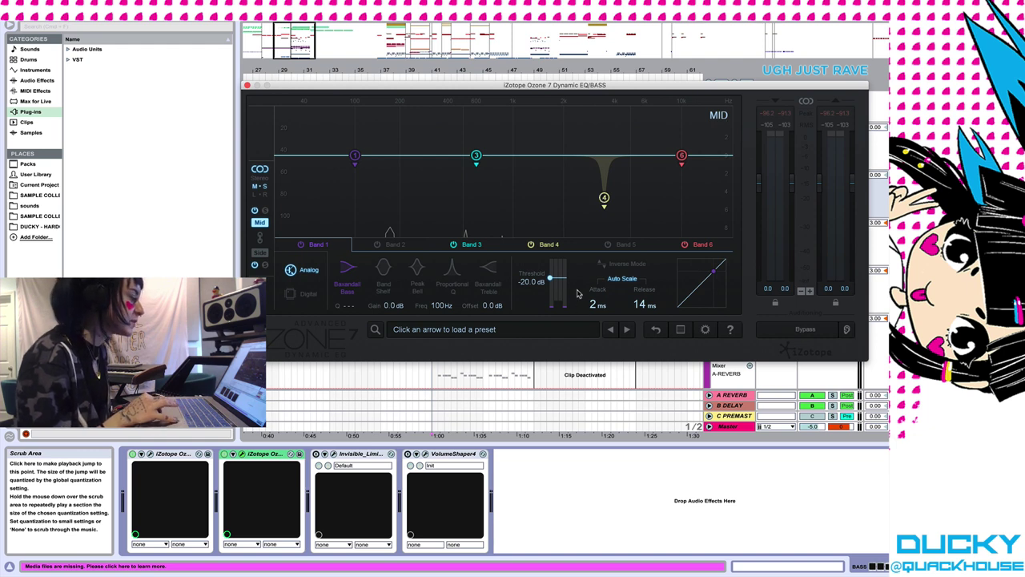
pyautogui.click(259, 253)
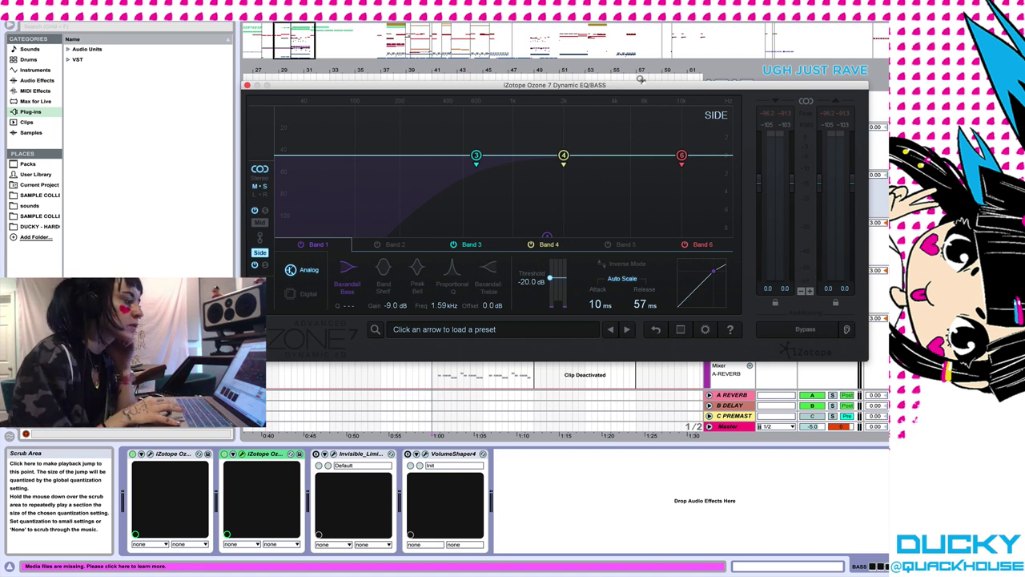
pyautogui.moveTo(622, 85); pyautogui.dragTo(603, 251)
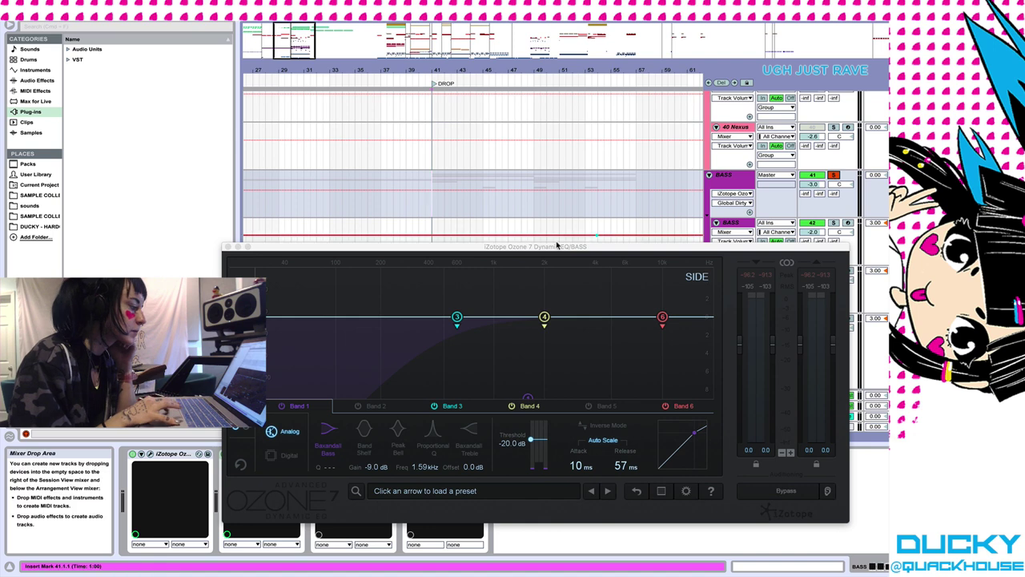
pyautogui.moveTo(536, 252); pyautogui.dragTo(541, 110)
pyautogui.press('space')
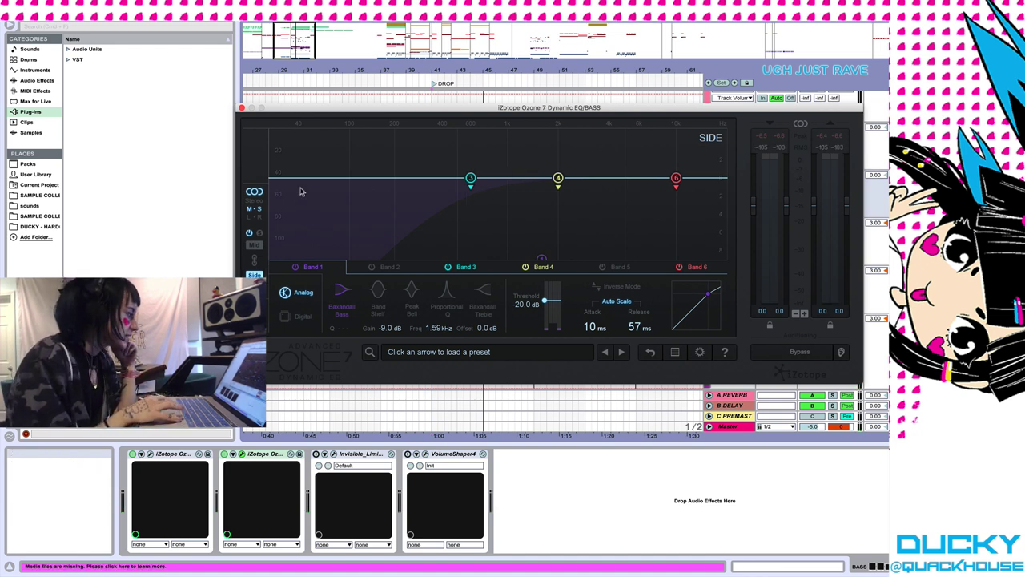
pyautogui.click(241, 109)
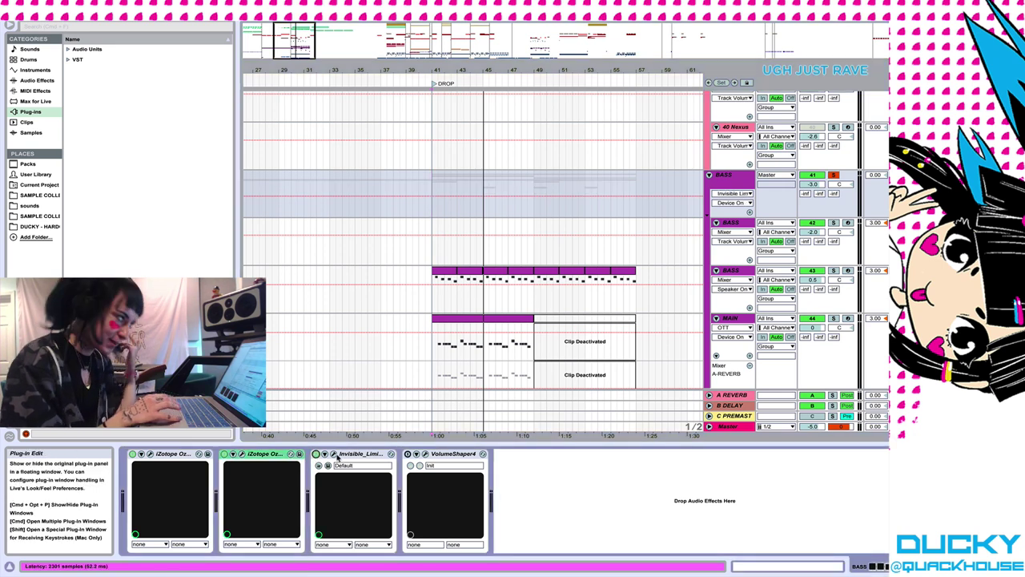
# Open the BASS group's Invisible Limiter plug-in window.
pyautogui.click(334, 454)
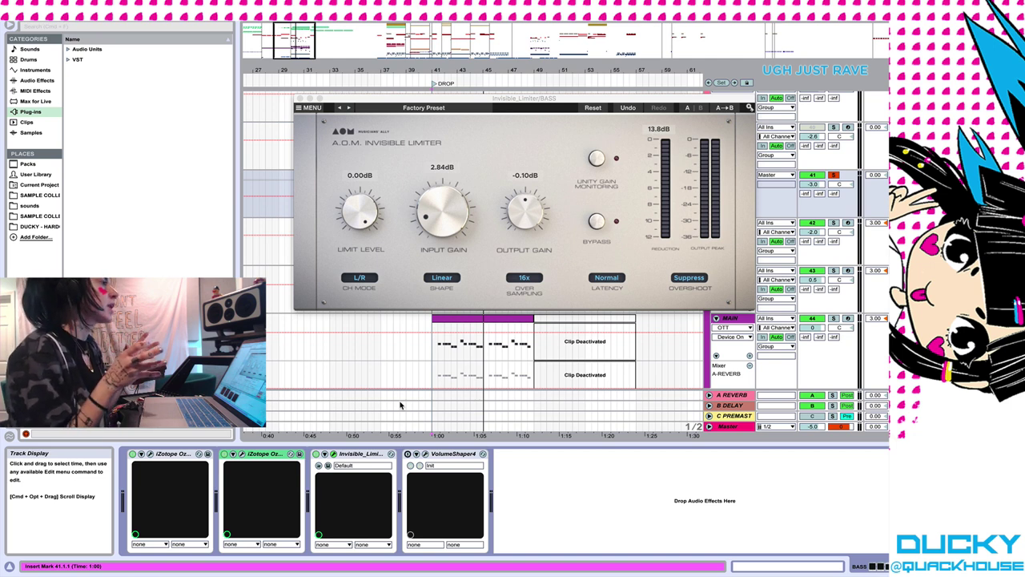
pyautogui.click(477, 353)
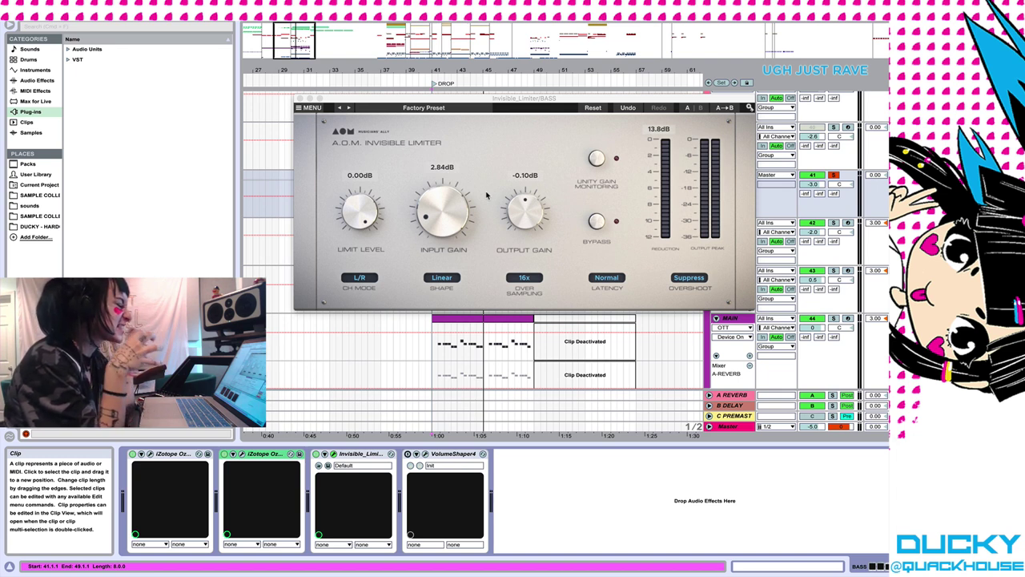
# Close the limiter, audition from bar 41, and open VolumeShaper 4's plug-in window.
pyautogui.click(301, 99)
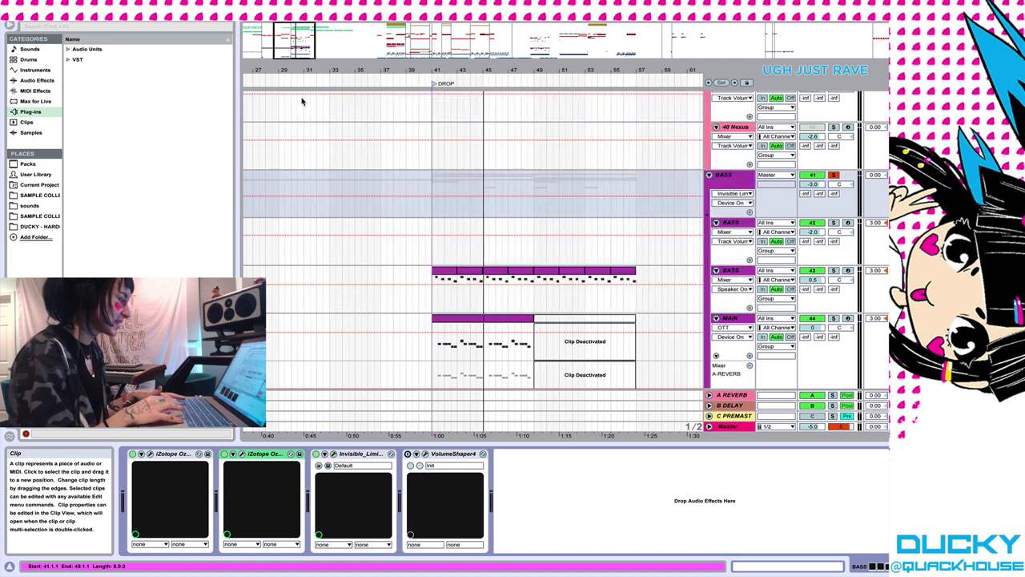
pyautogui.press('space')
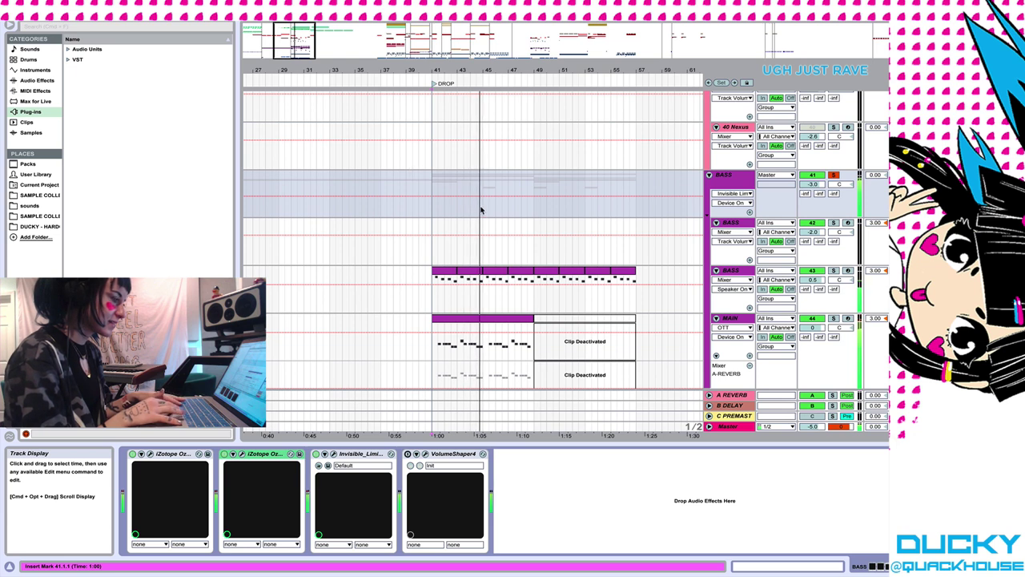
pyautogui.press('space')
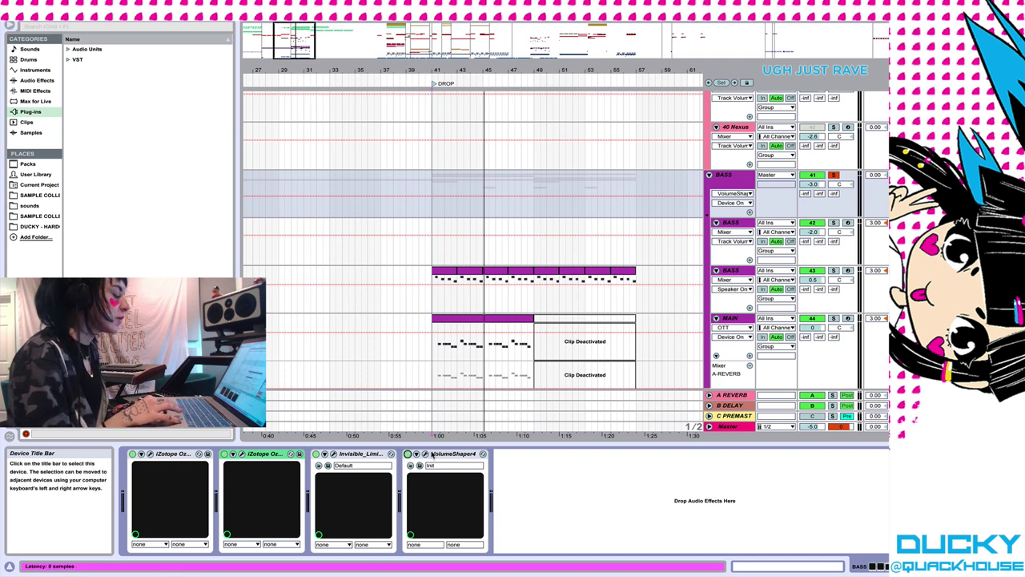
pyautogui.click(425, 454)
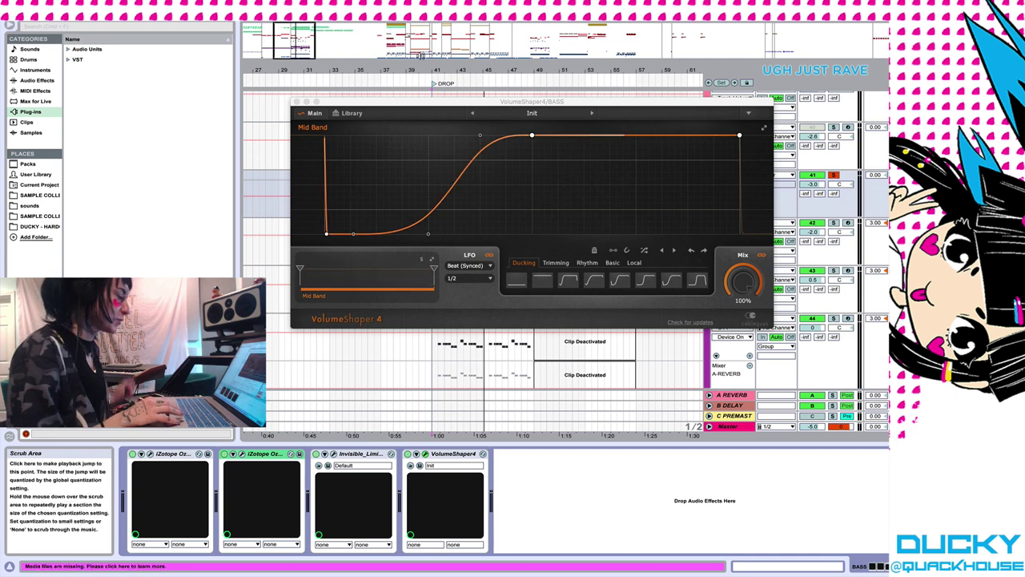
# Close VolumeShaper 4, play from bar 41, and unsolo the BASS group during playback.
pyautogui.click(297, 103)
pyautogui.press('space')
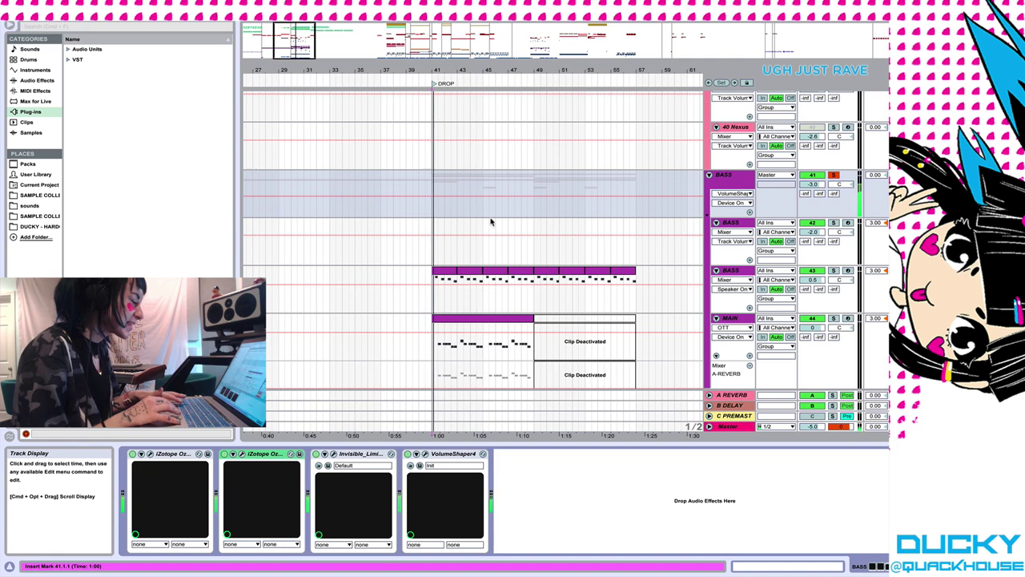
pyautogui.scroll(-2, 492, 224)
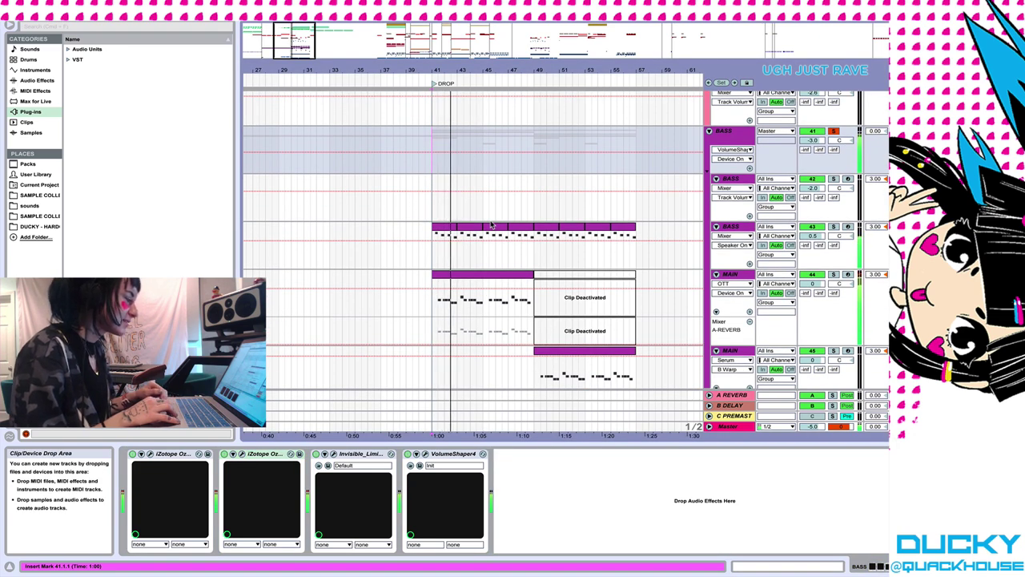
pyautogui.scroll(-3, 476, 258)
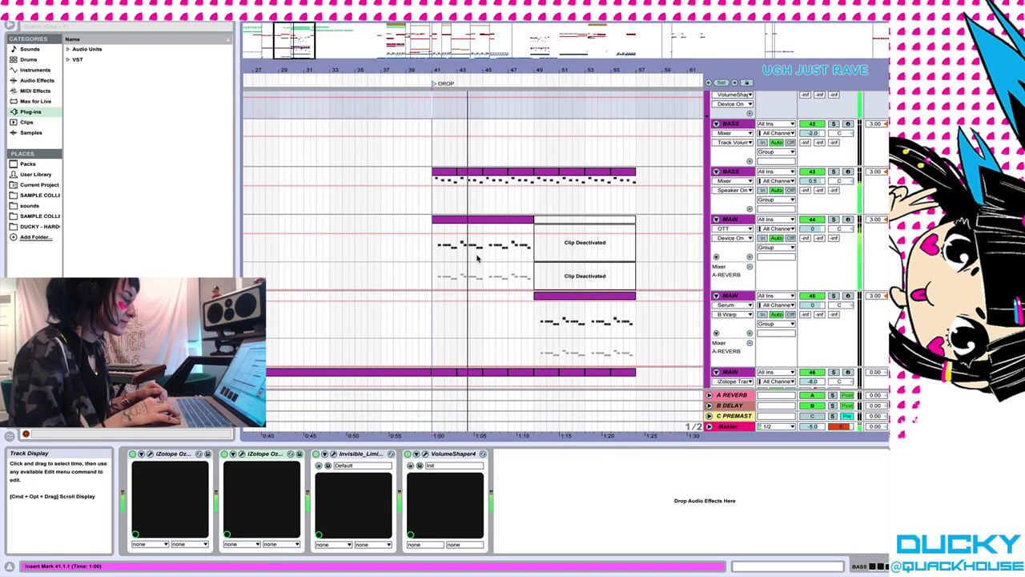
pyautogui.hscroll(2, 479, 261)
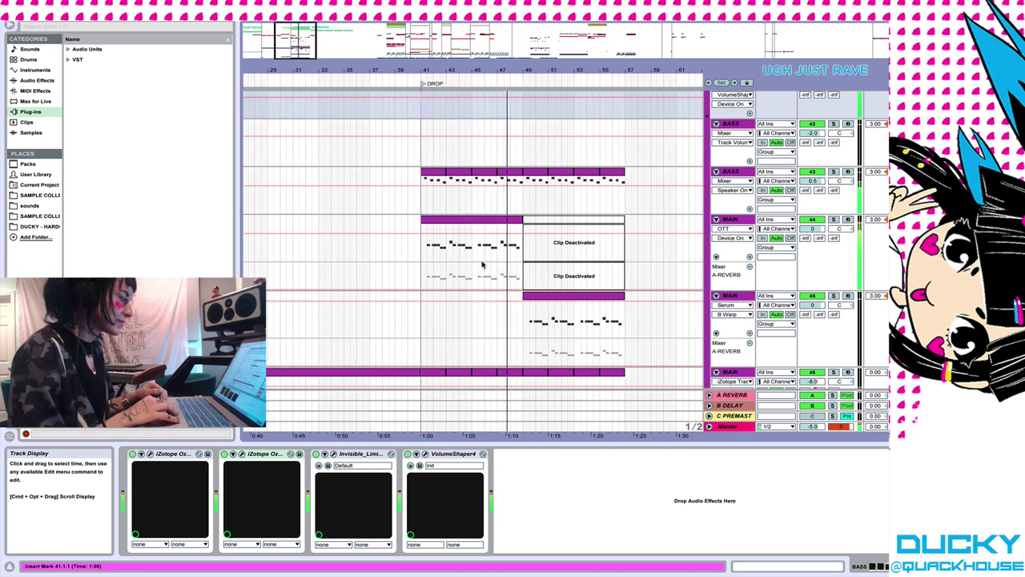
pyautogui.scroll(1, 482, 264)
pyautogui.scroll(2, 482, 263)
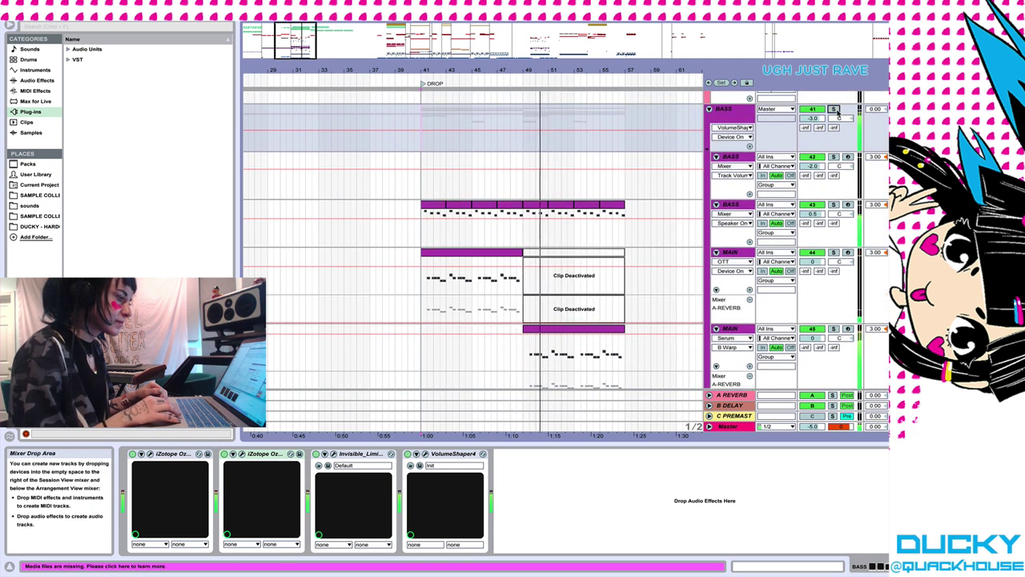
pyautogui.click(835, 110)
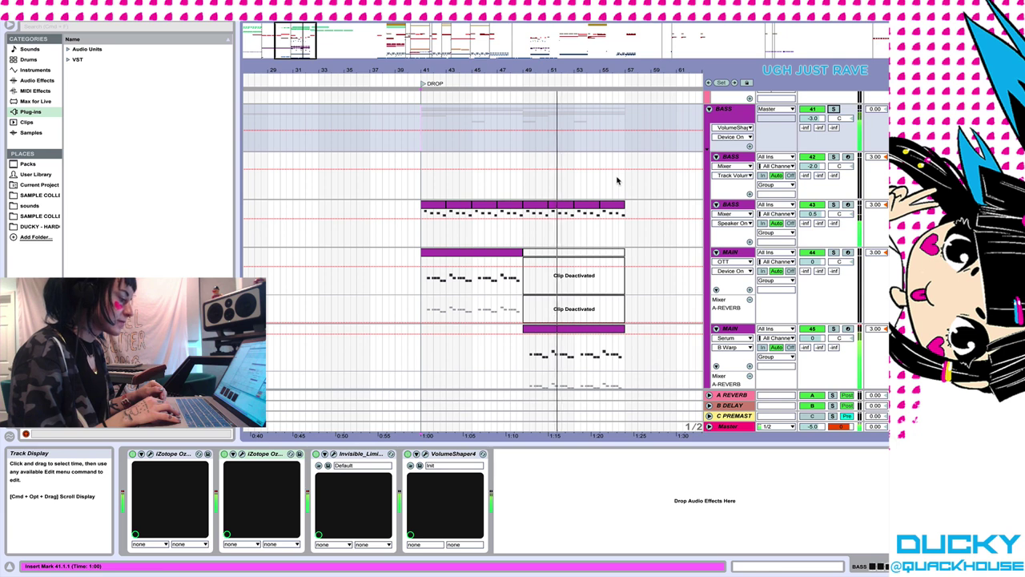